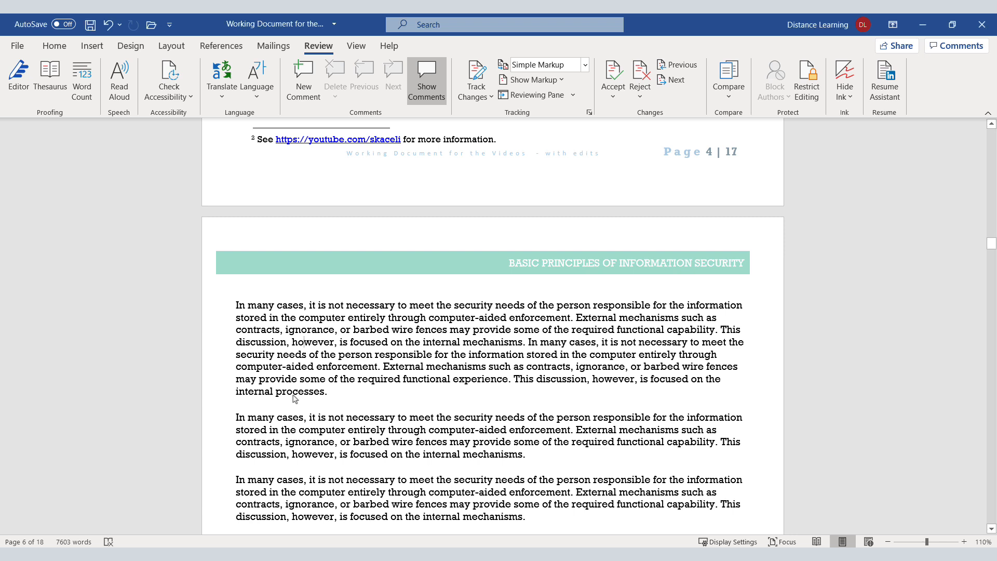
Step: Add the comment "Should this be: procedures instead?" to the word "processes" at the end of the first paragraph
double_click(295, 395)
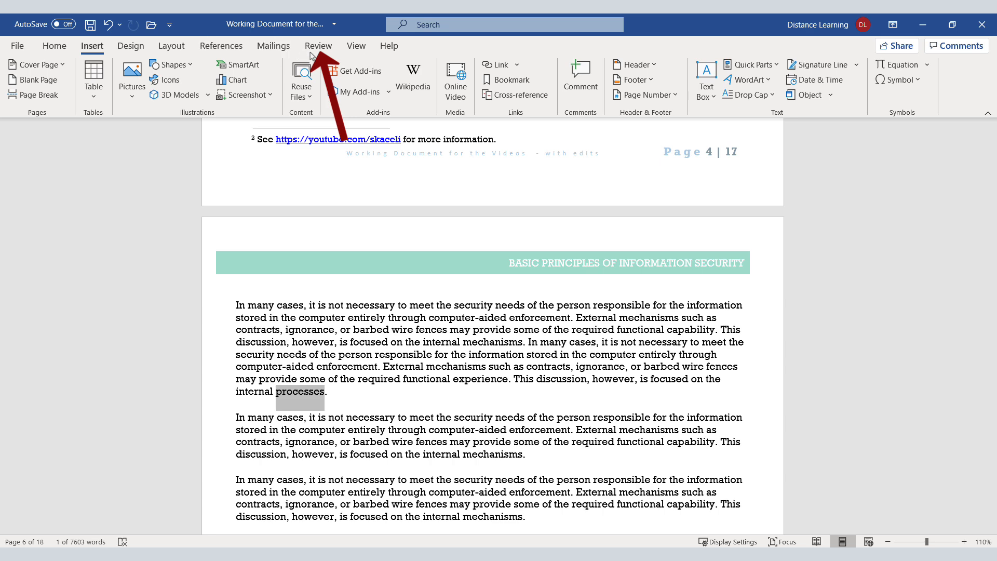
click(318, 47)
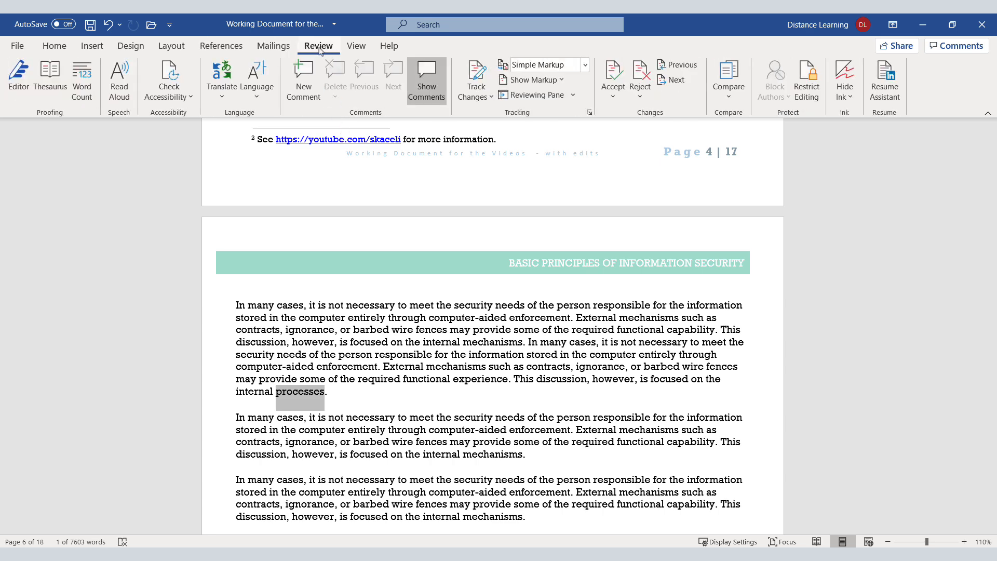
click(307, 99)
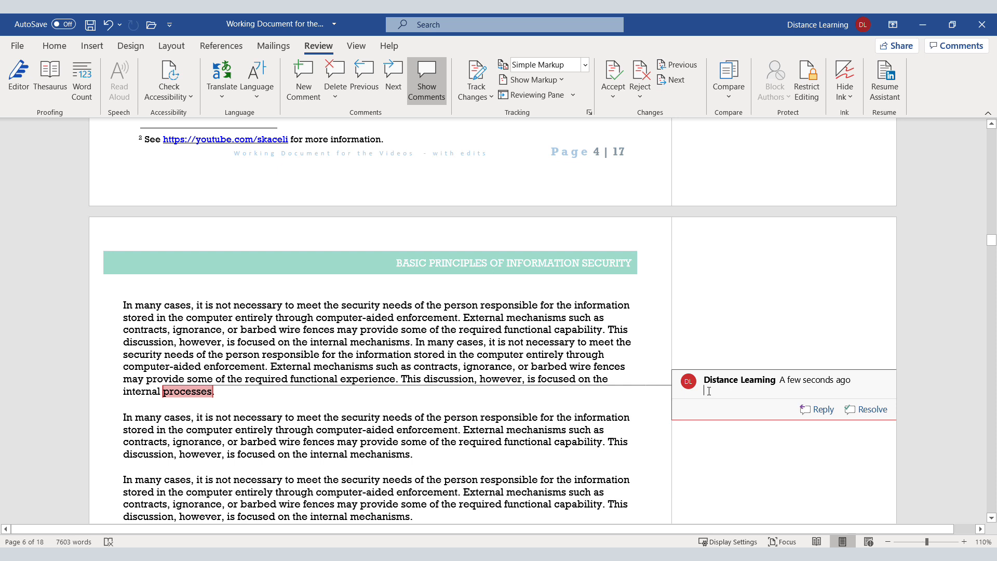
text(Should this be: procedures instead?)
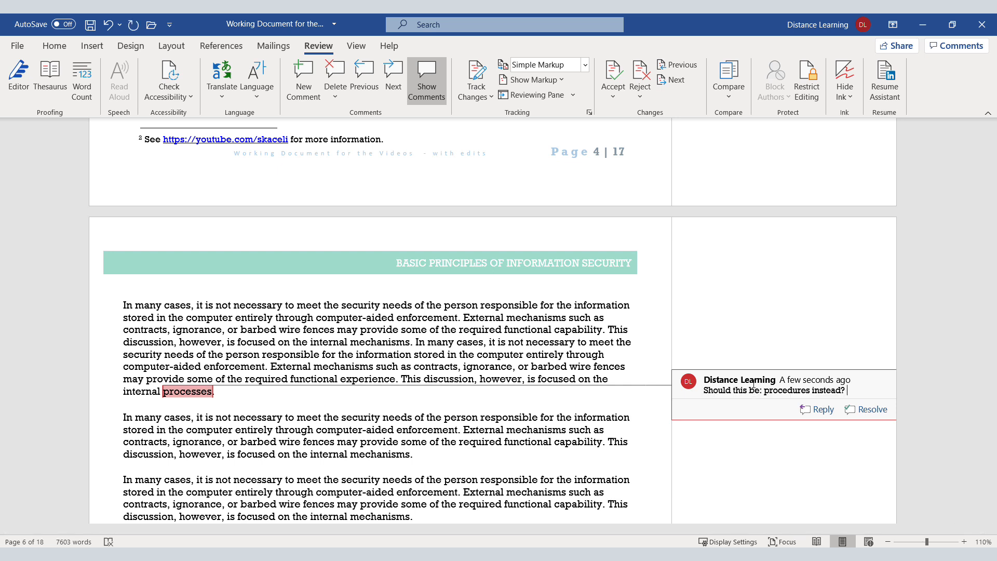
click(593, 349)
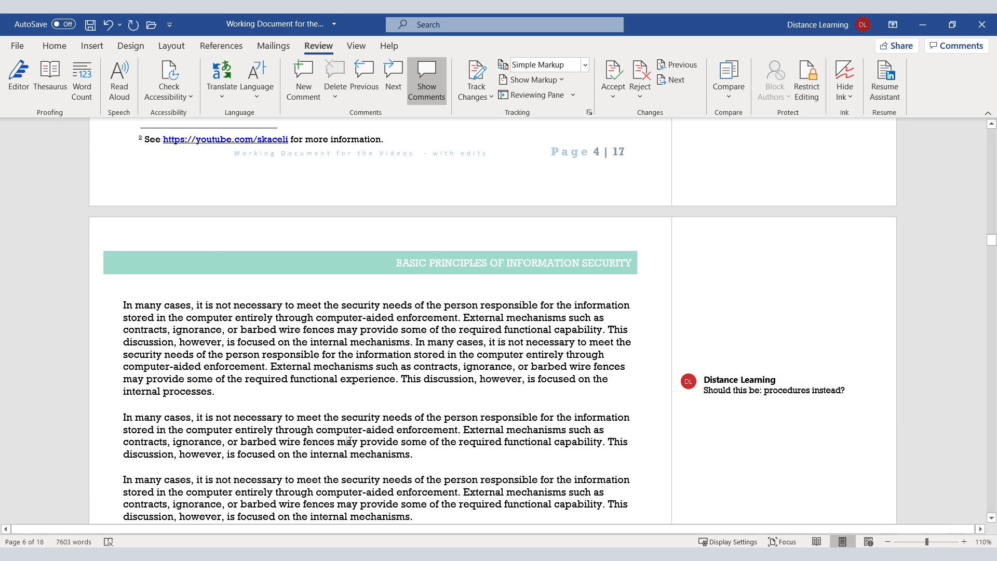
Step: Comment "This does not relate to the context of this section." on the second paragraph's text from "computer-aided enforcement" to its end
drag(414, 456, 316, 430)
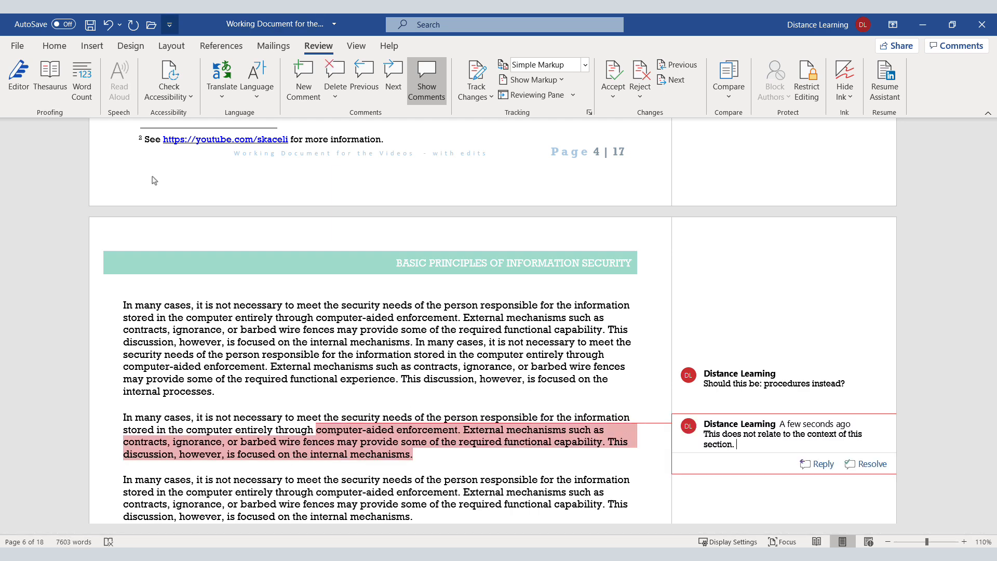
click(354, 354)
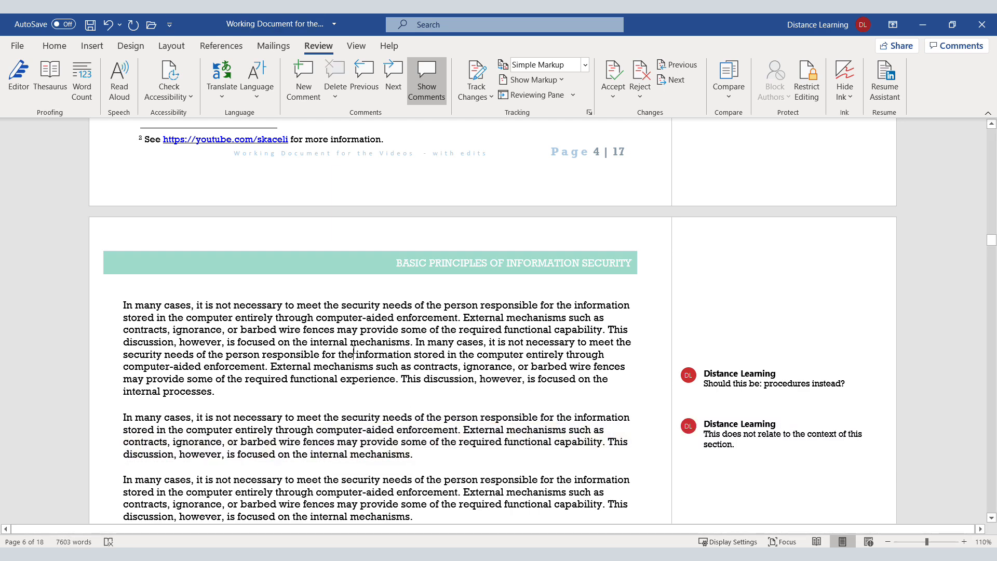
Step: Turn on Track Changes and replace "through computer-aided enforcement" in the first paragraph's opening sentence with "without saving it"
click(480, 74)
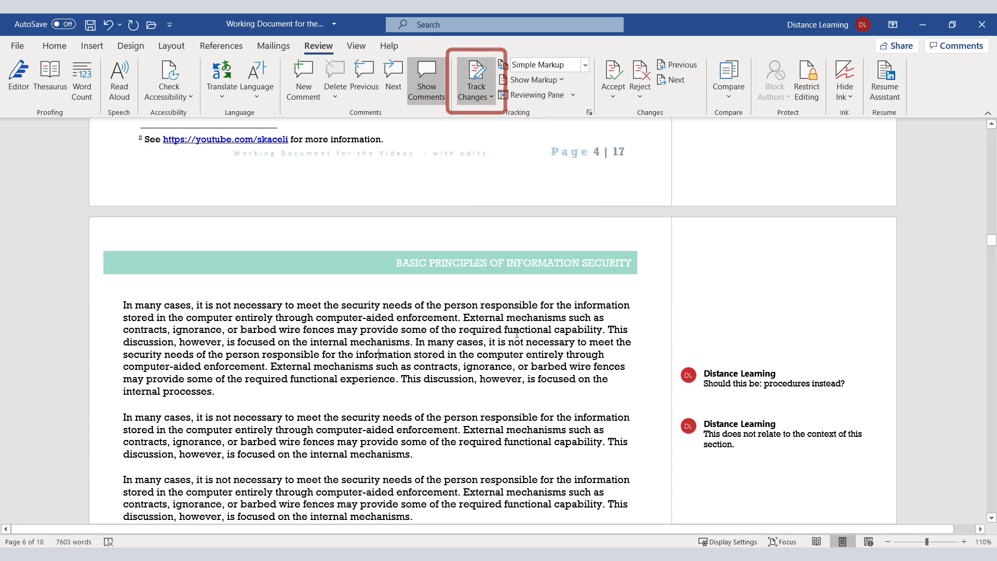
drag(459, 321, 300, 322)
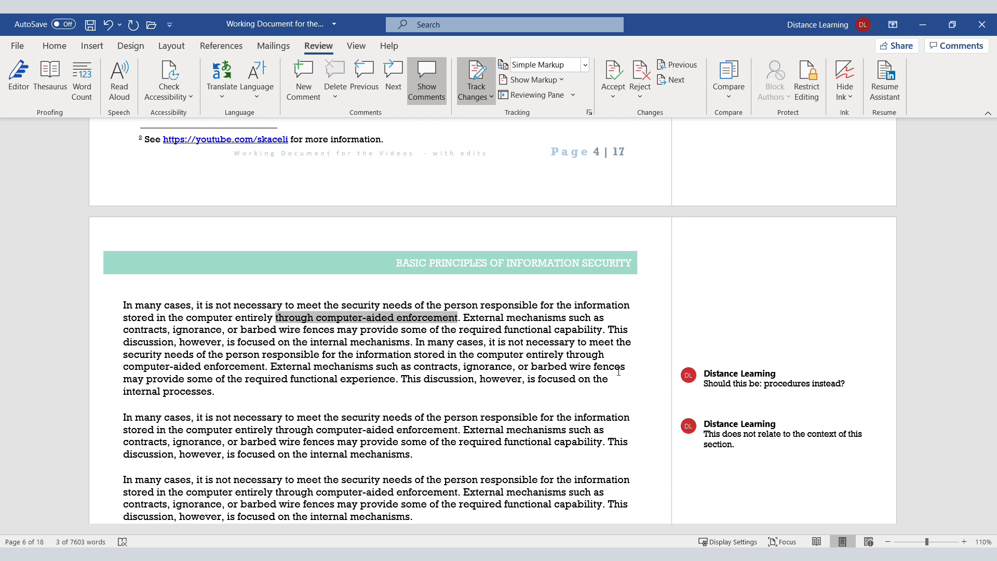
text(without saving)
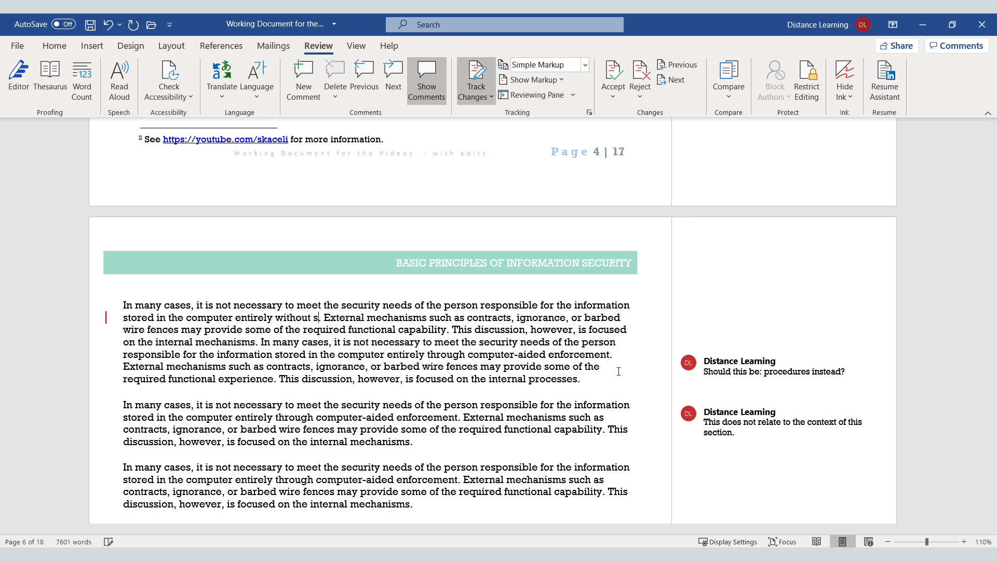
text( it)
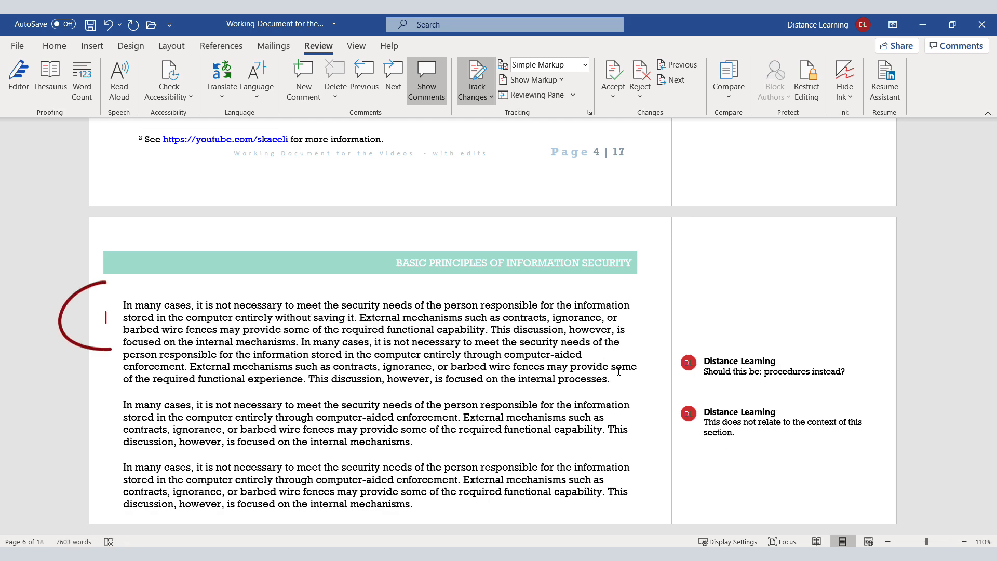
click(406, 343)
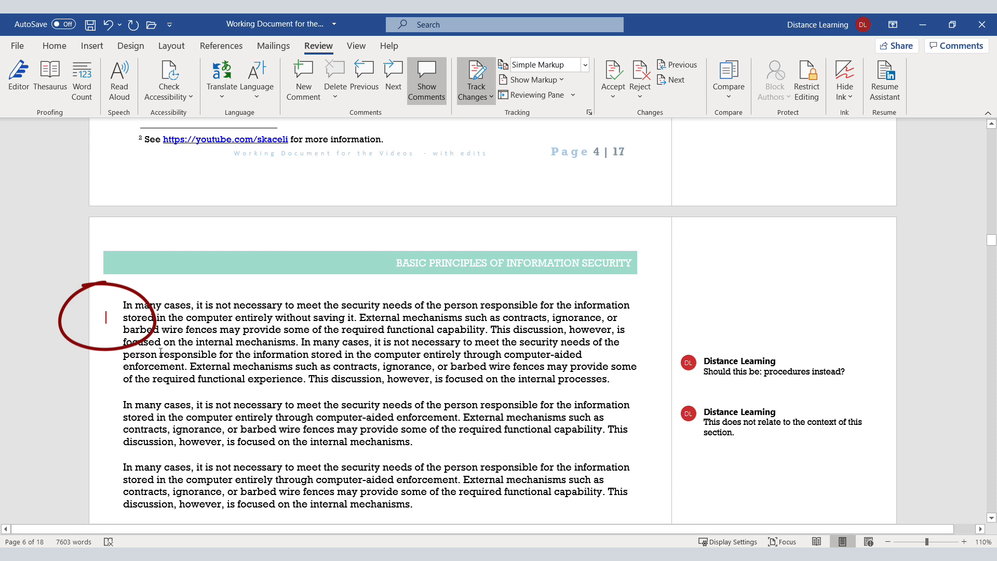
Step: Show the tracked changes inline and add "This discussion however is focused on the internal systems." to the end of the third paragraph
click(107, 318)
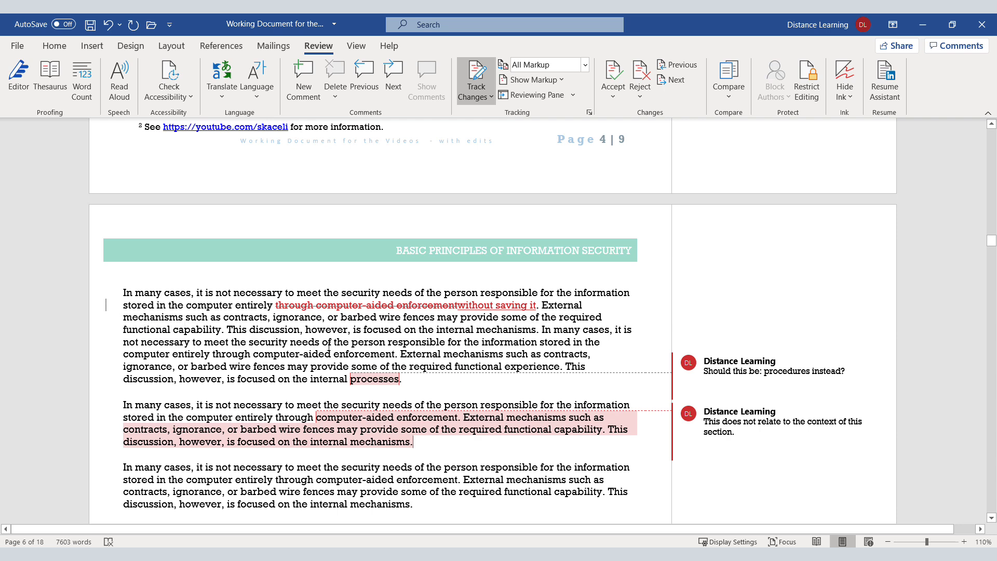
scroll(359, 343, down, 5)
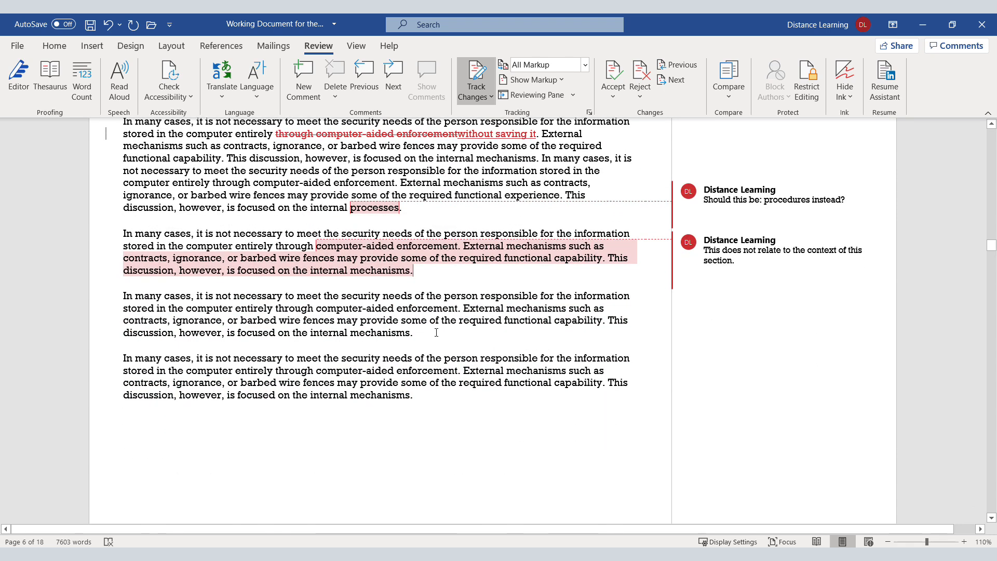
click(434, 337)
text(This disc)
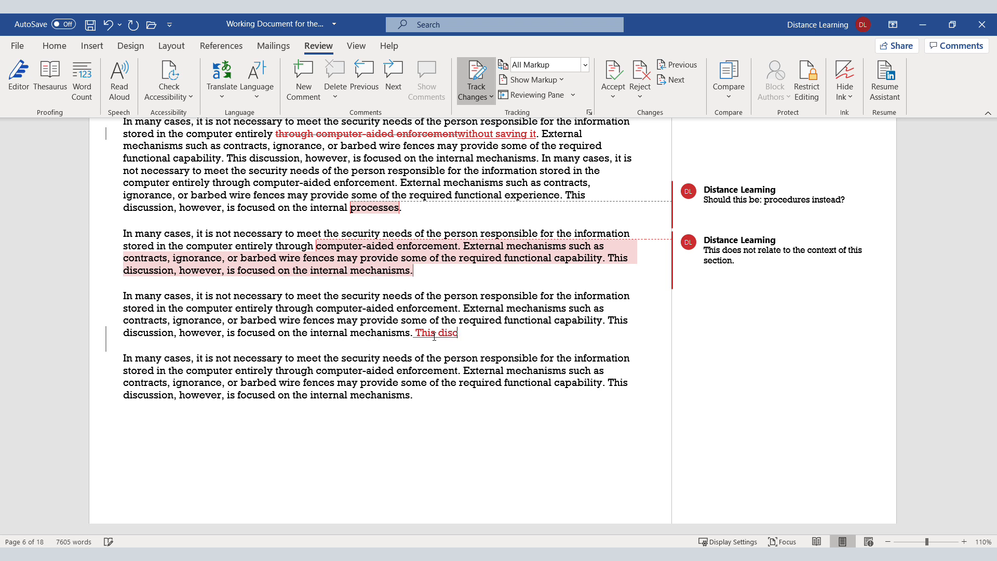
text(ussion however is focused on the internal systems.)
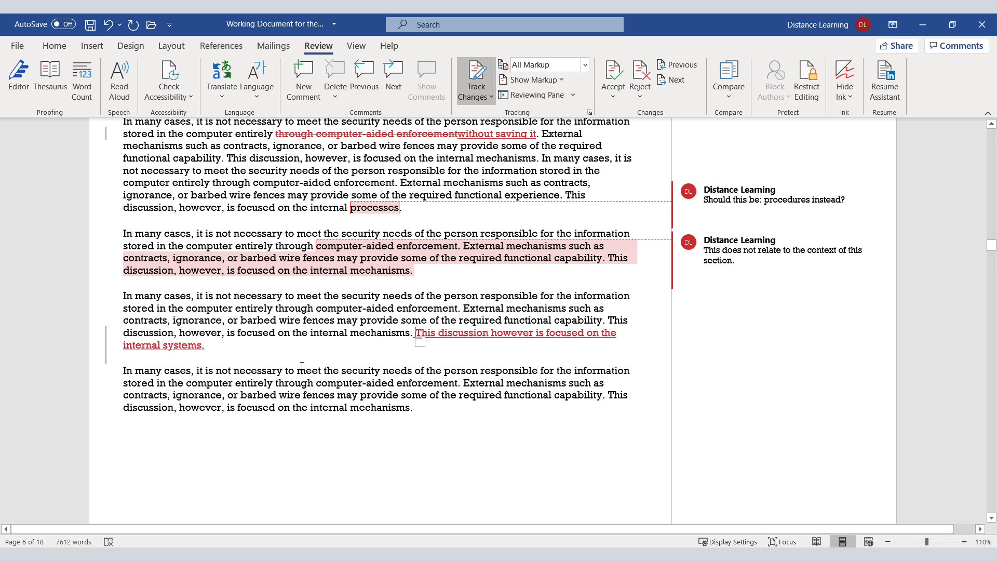
click(233, 347)
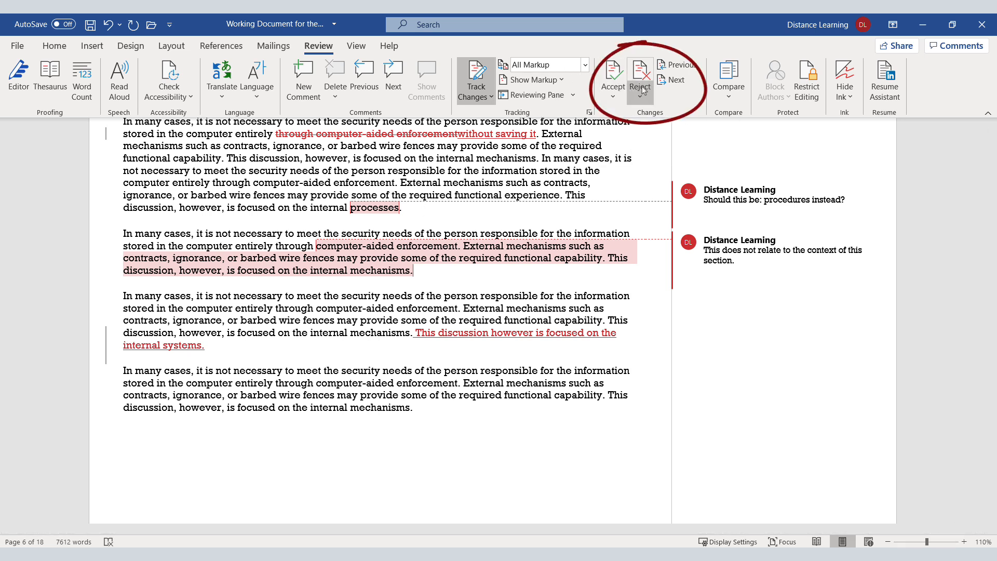
Step: Accept the tracked deletion of "through computer-aided enforcement" and the tracked insertion of "without saving it" in the first paragraph
click(618, 98)
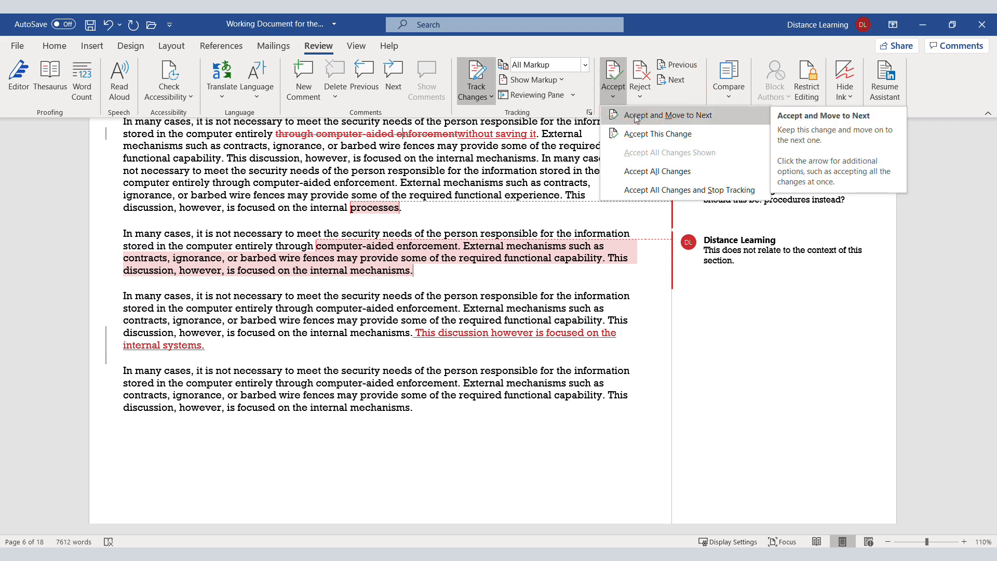
click(636, 116)
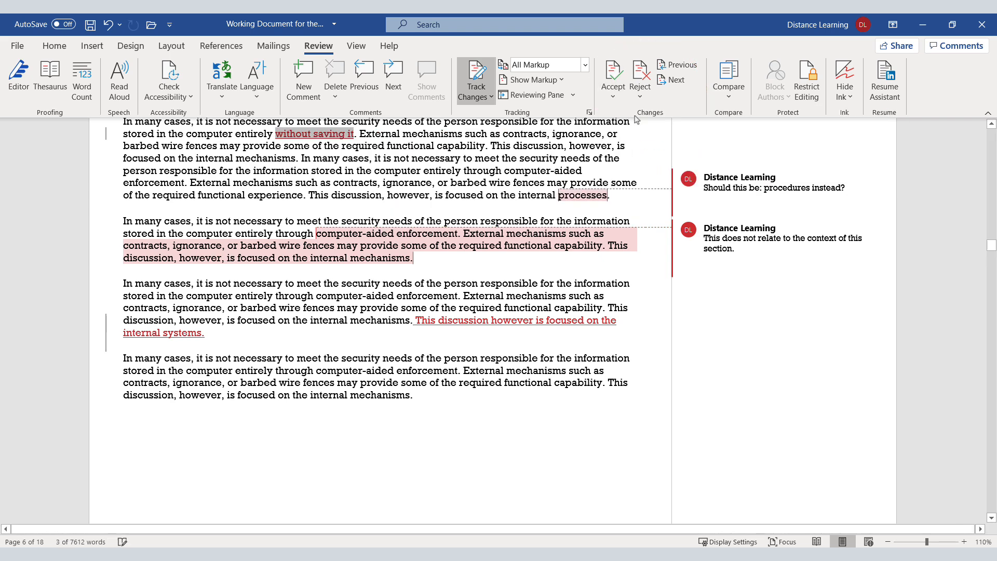
click(621, 97)
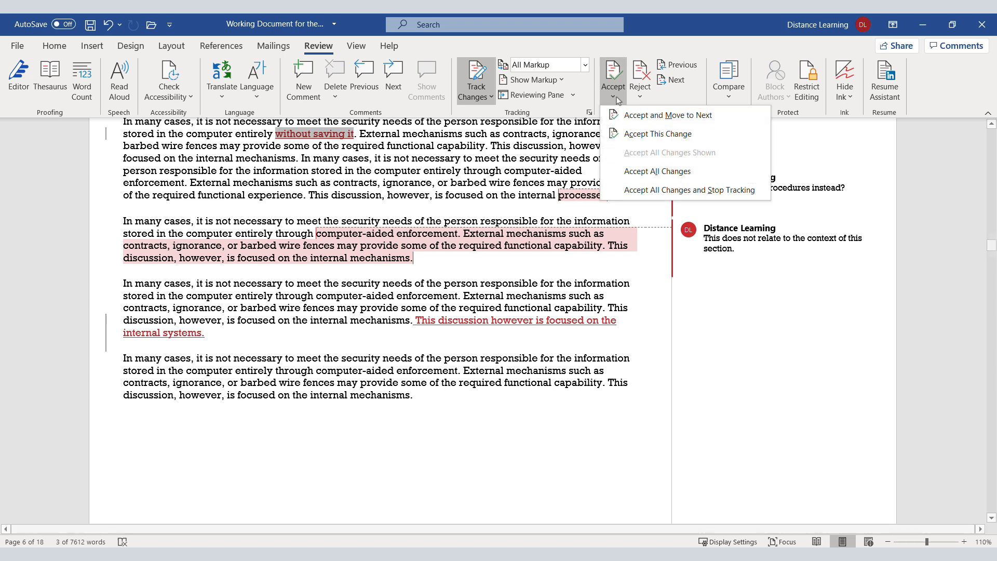
click(630, 116)
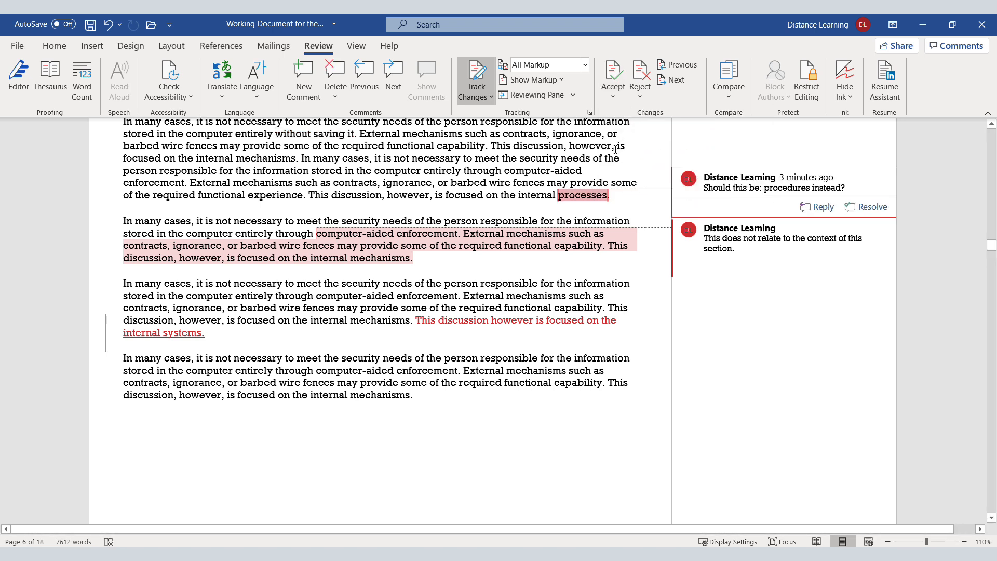
click(613, 97)
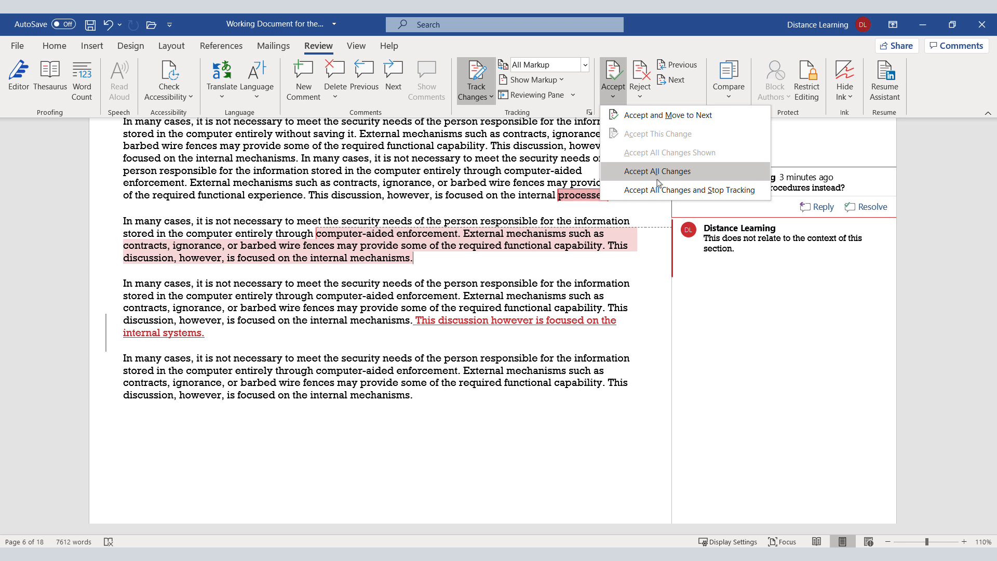
click(473, 324)
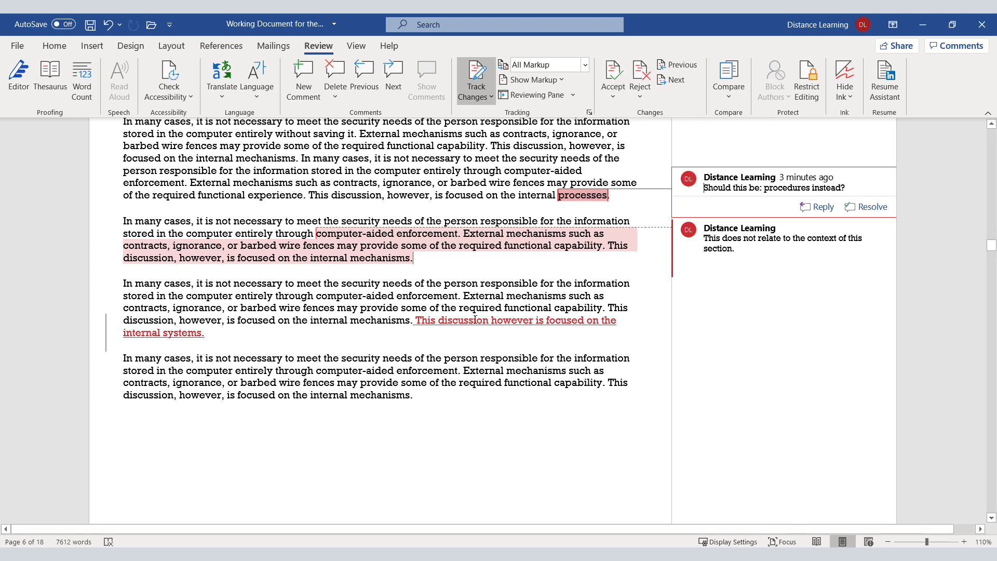
Step: Reject the comment on "processes" in the first paragraph and move to the next markup
click(640, 96)
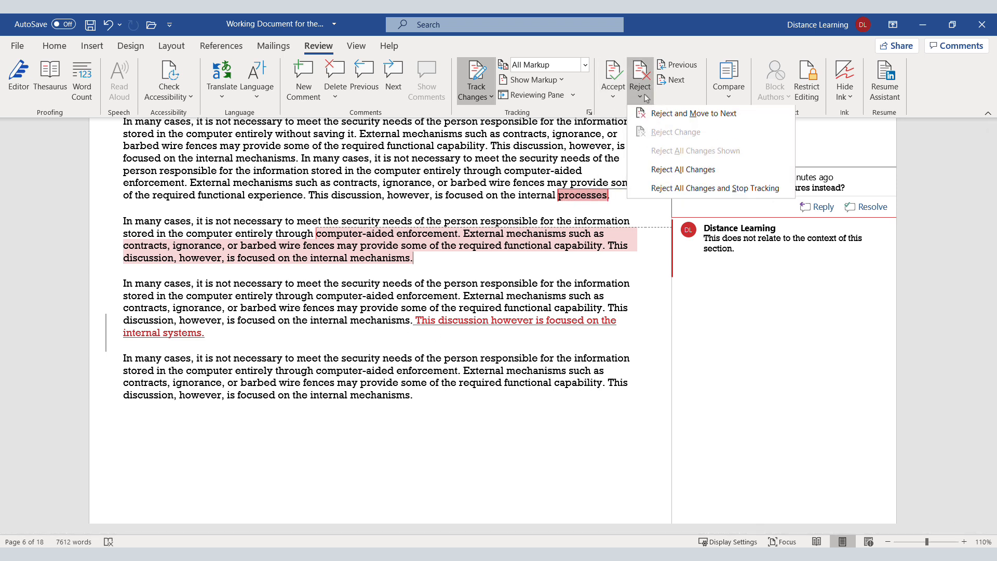
click(662, 115)
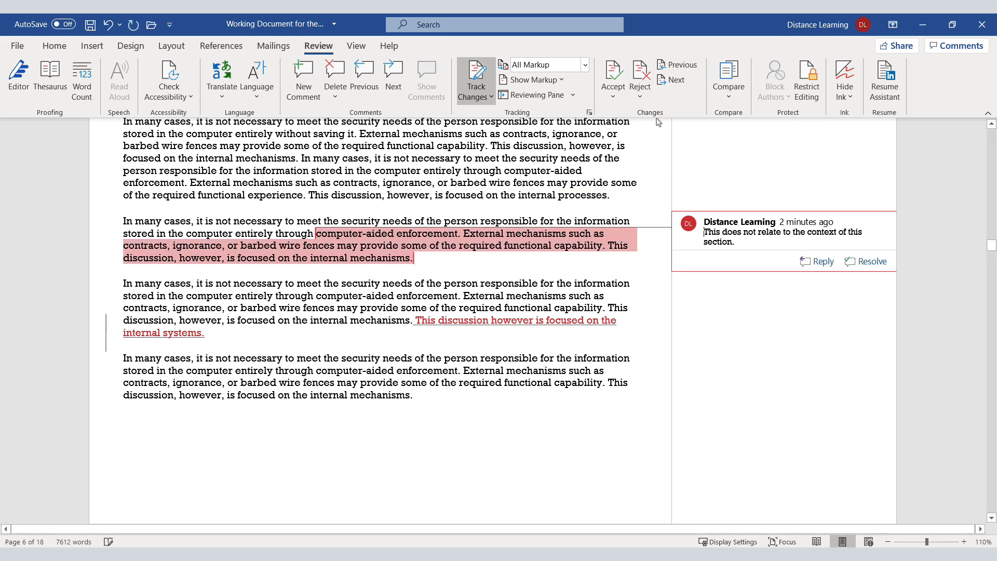
Step: Try rejecting the comment on the second paragraph, and undo that rejection
click(648, 100)
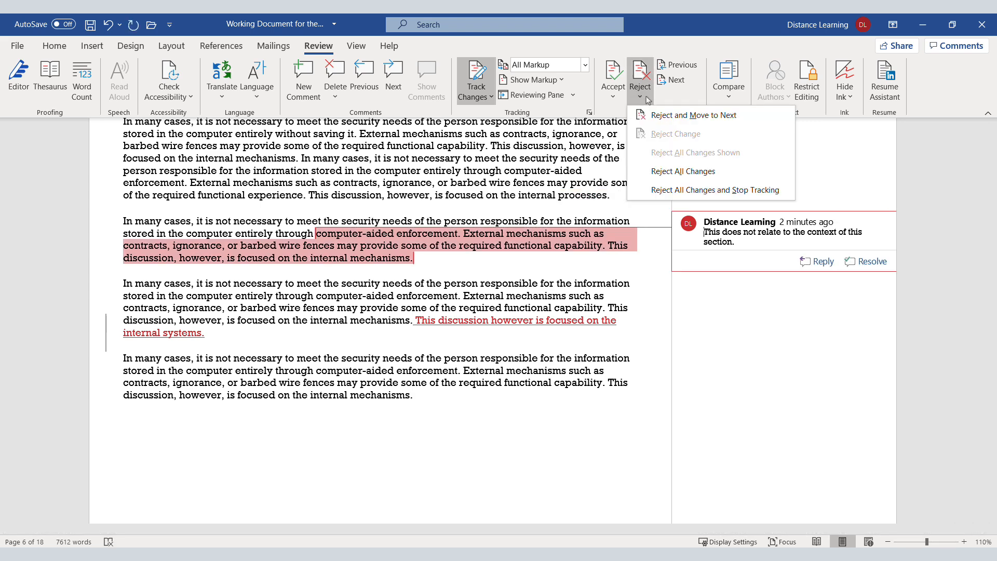
click(663, 113)
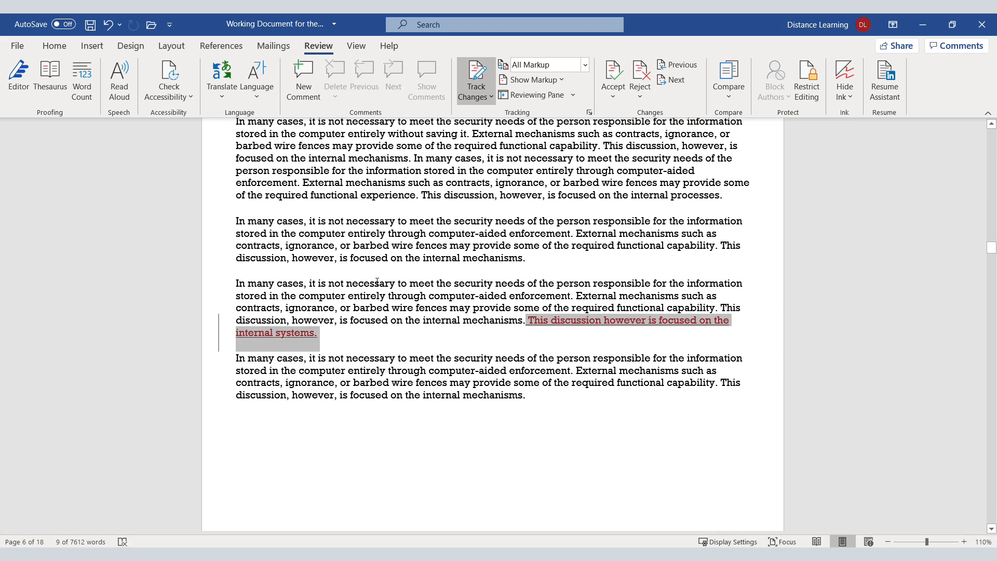
click(348, 296)
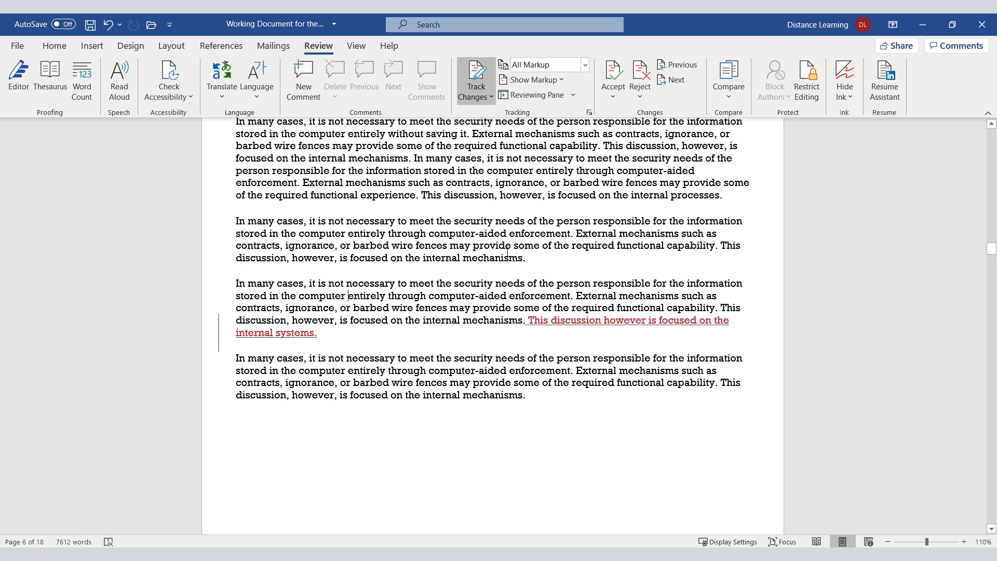
click(508, 253)
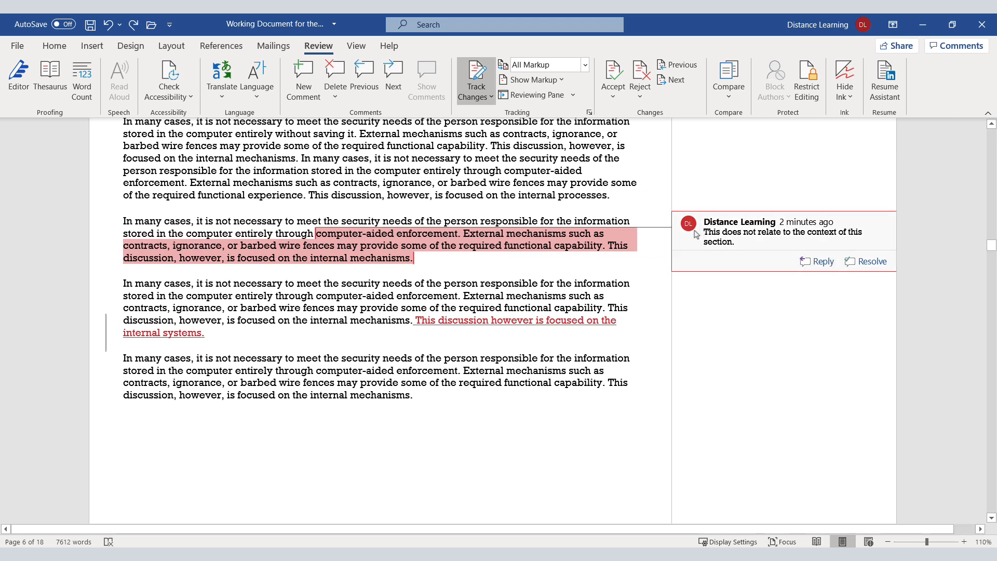
Step: Reply "Reply goes here." to the comment on the second paragraph
mouse_move(691, 229)
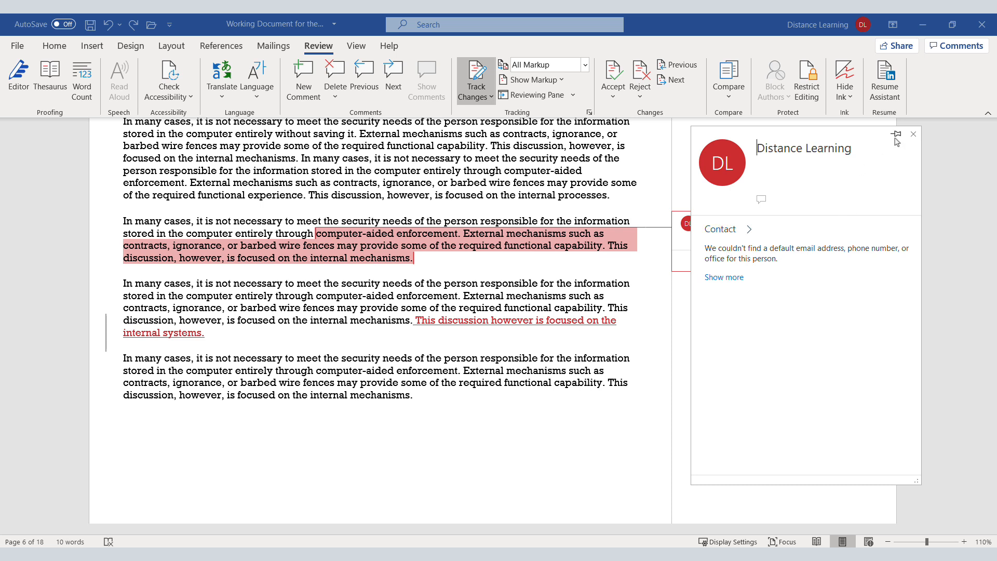
click(914, 135)
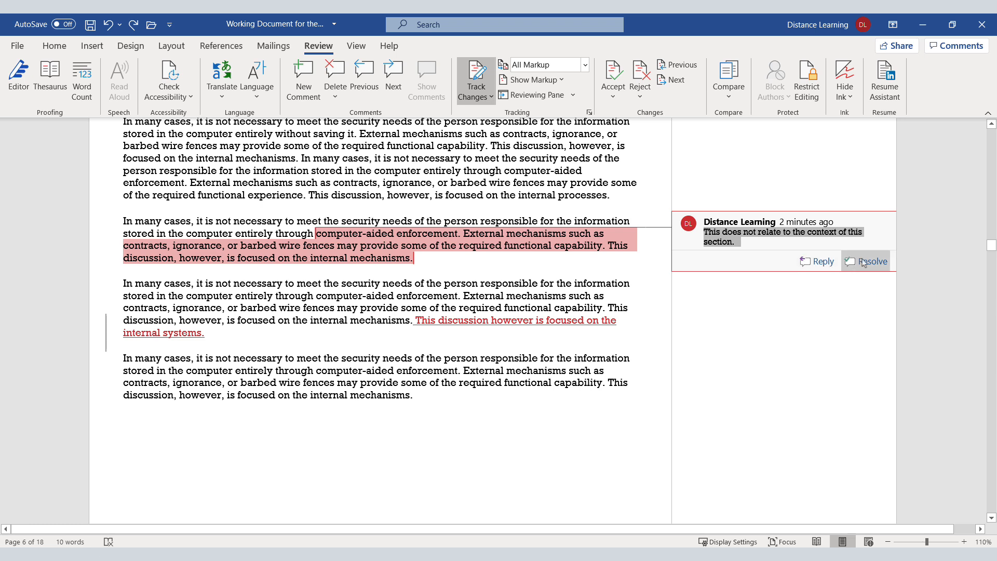
click(778, 244)
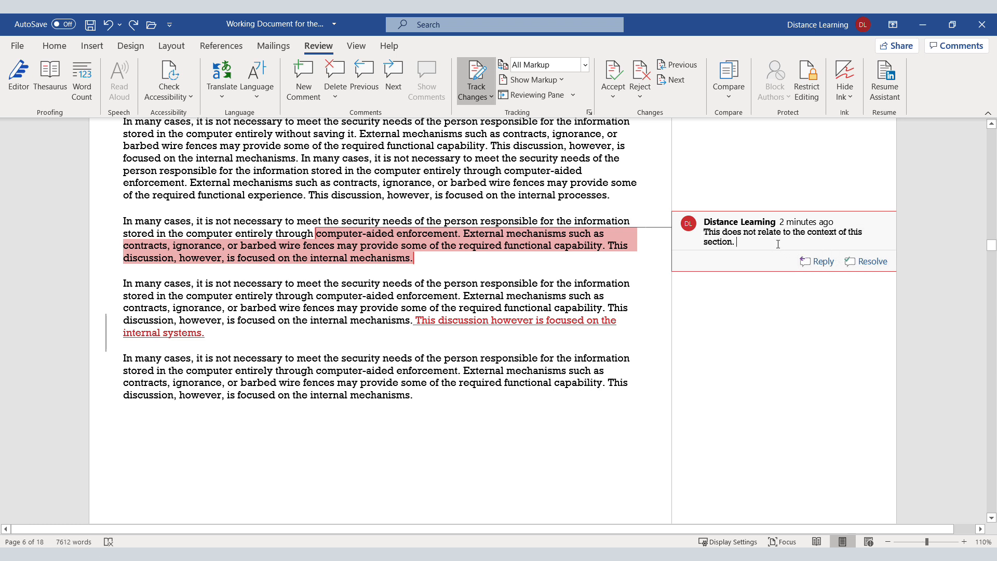
click(818, 262)
text(Reply goes here.)
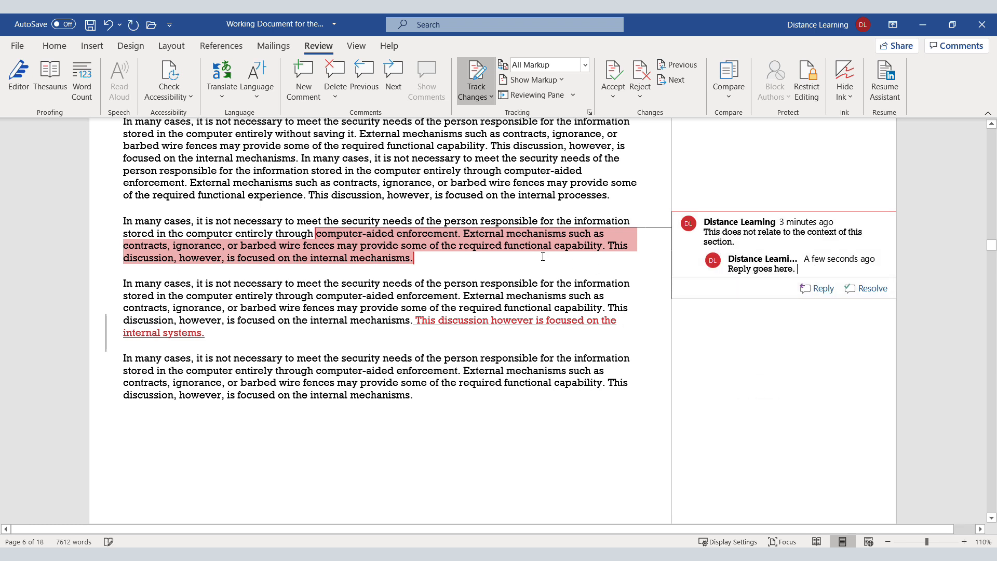
click(543, 257)
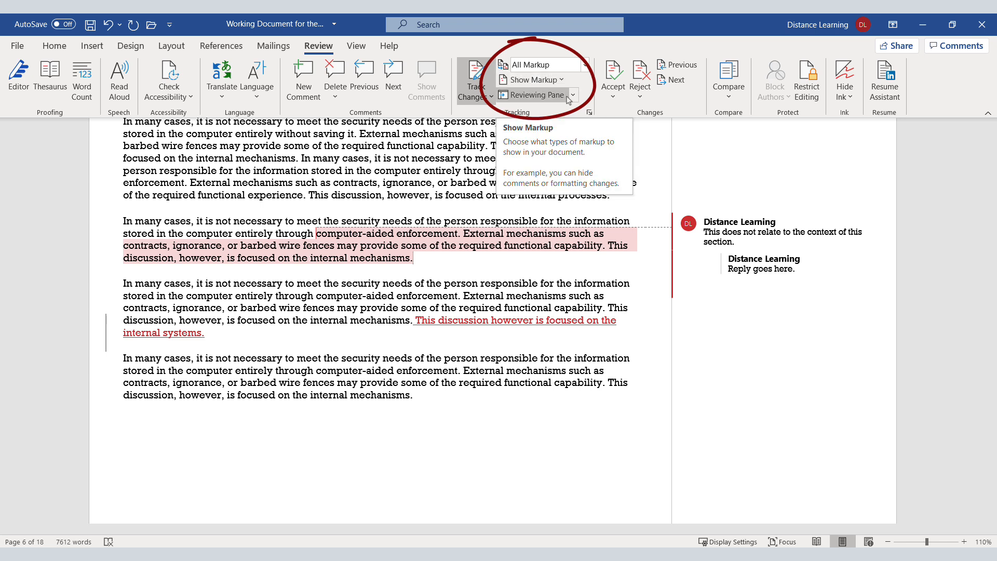
click(586, 66)
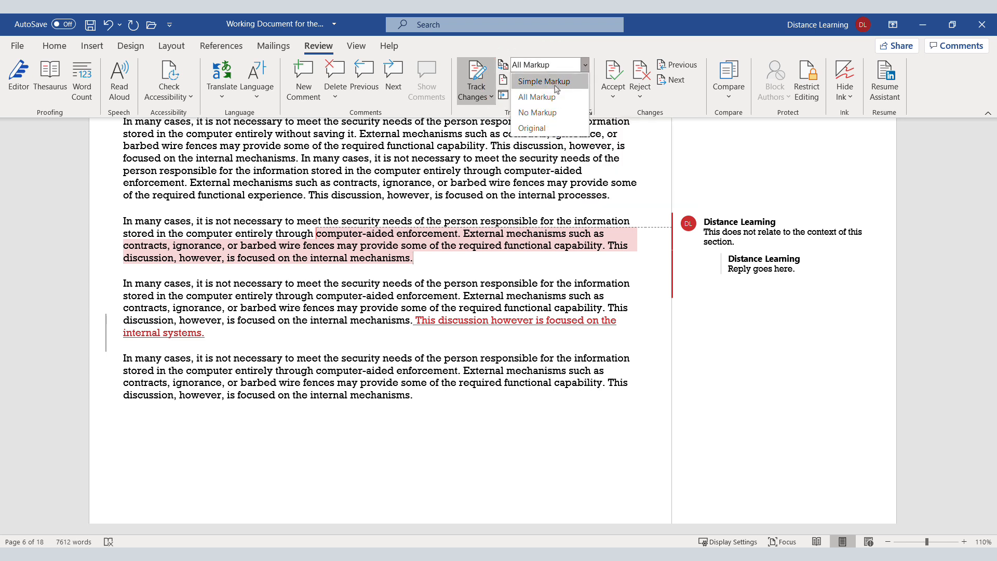
click(576, 65)
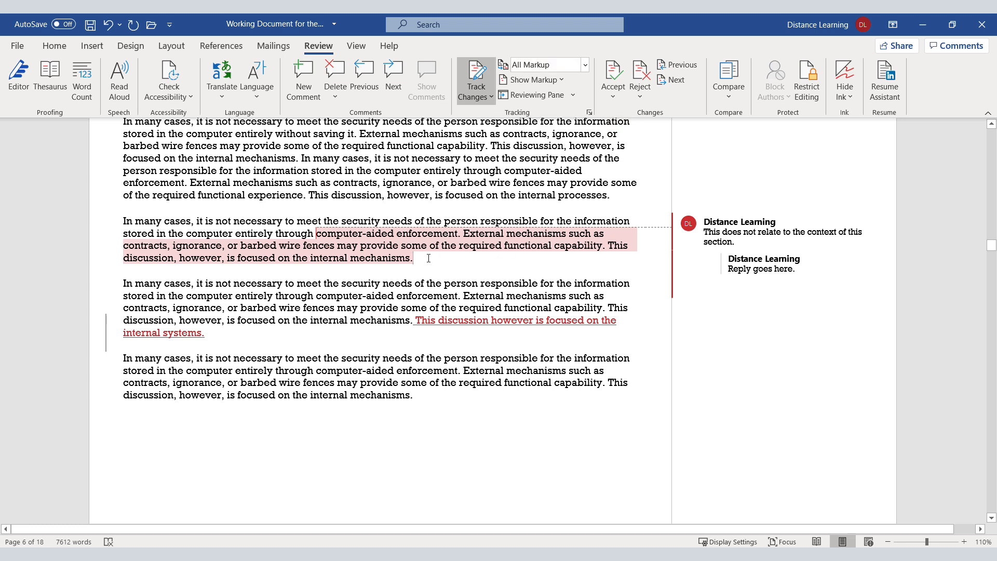
drag(429, 258, 316, 234)
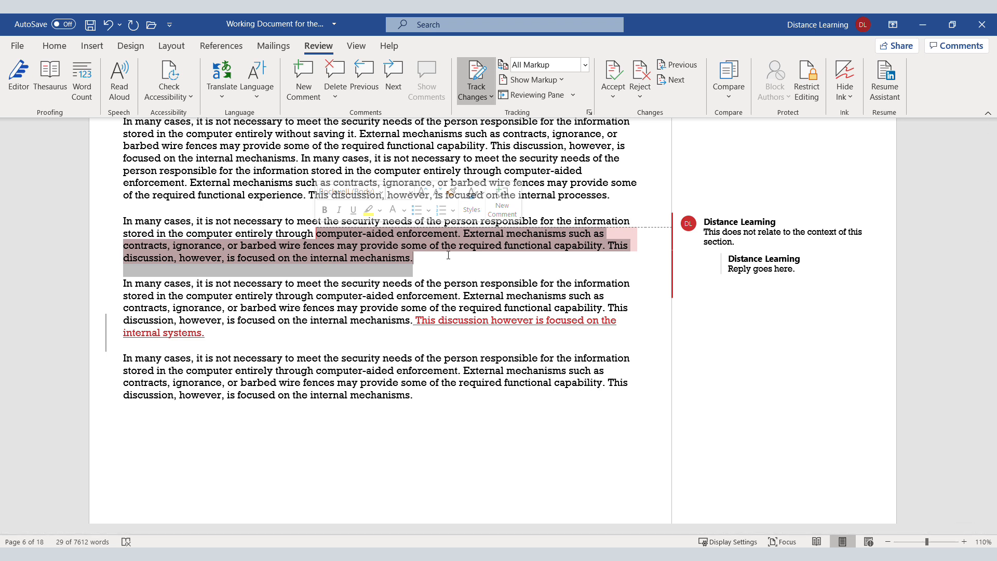
click(462, 221)
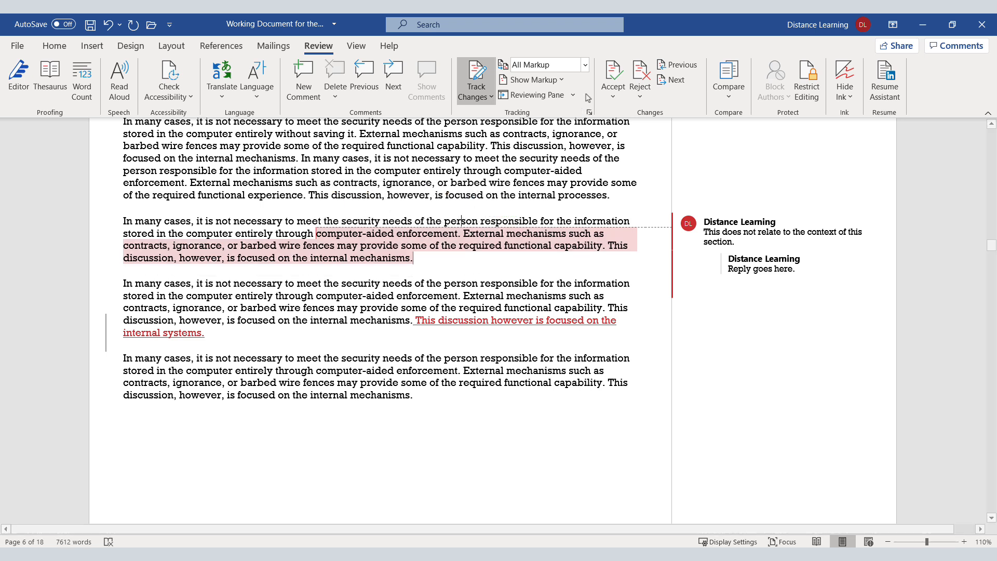
Step: View the document in the Original display for review, followed by the Simple Markup display
click(584, 65)
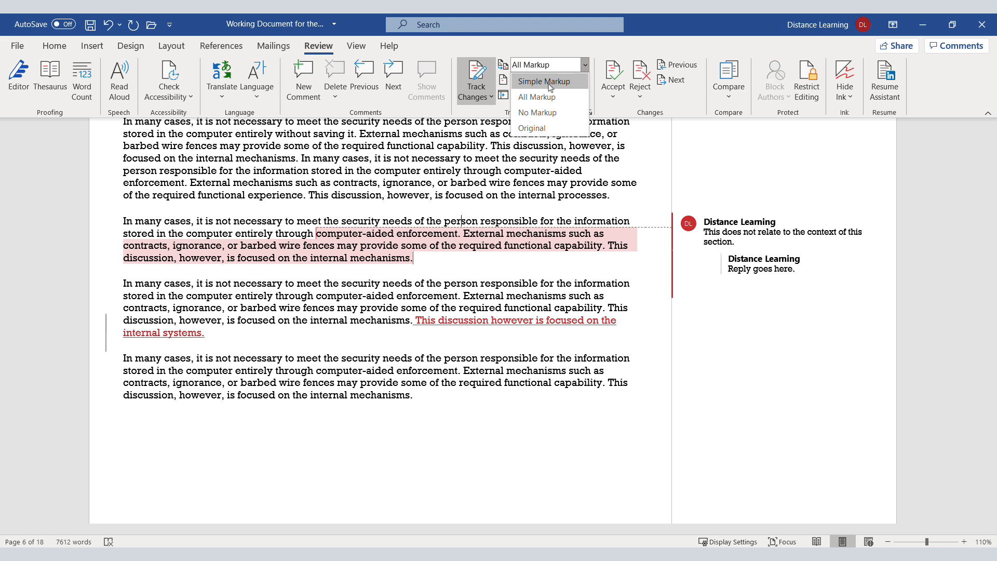
click(533, 128)
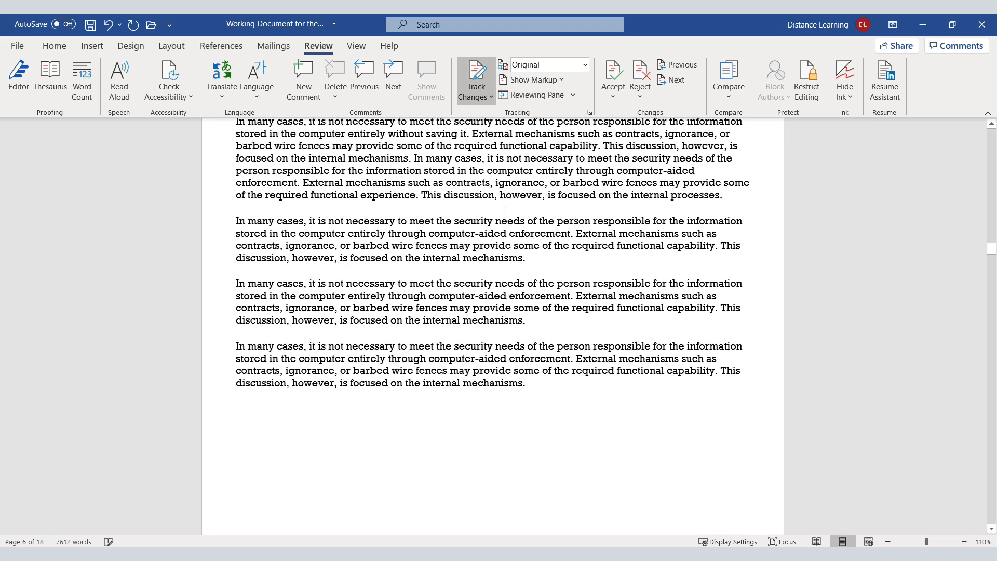
click(585, 64)
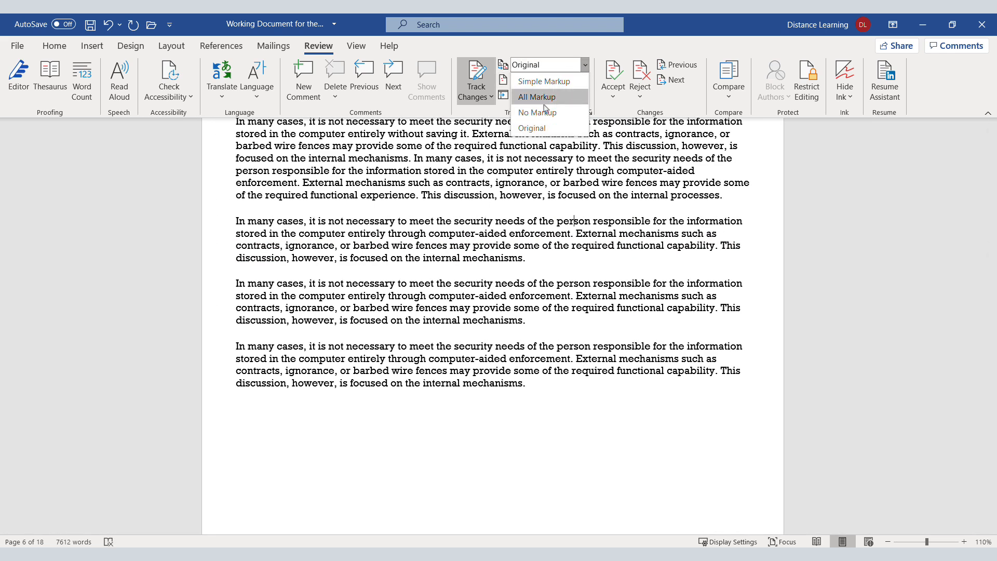
click(543, 81)
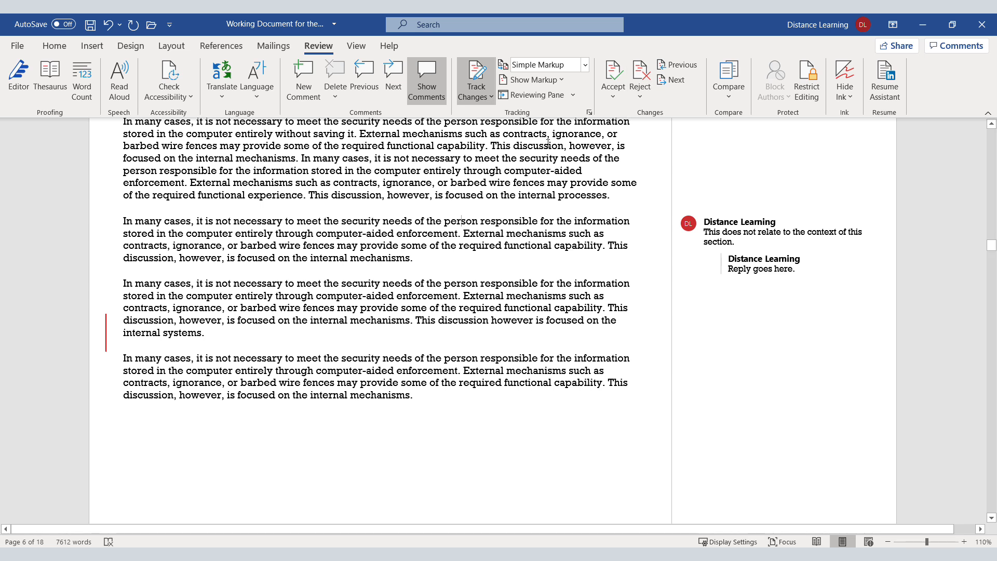
Step: Return the document's review display to All Markup
mouse_move(455, 232)
click(585, 64)
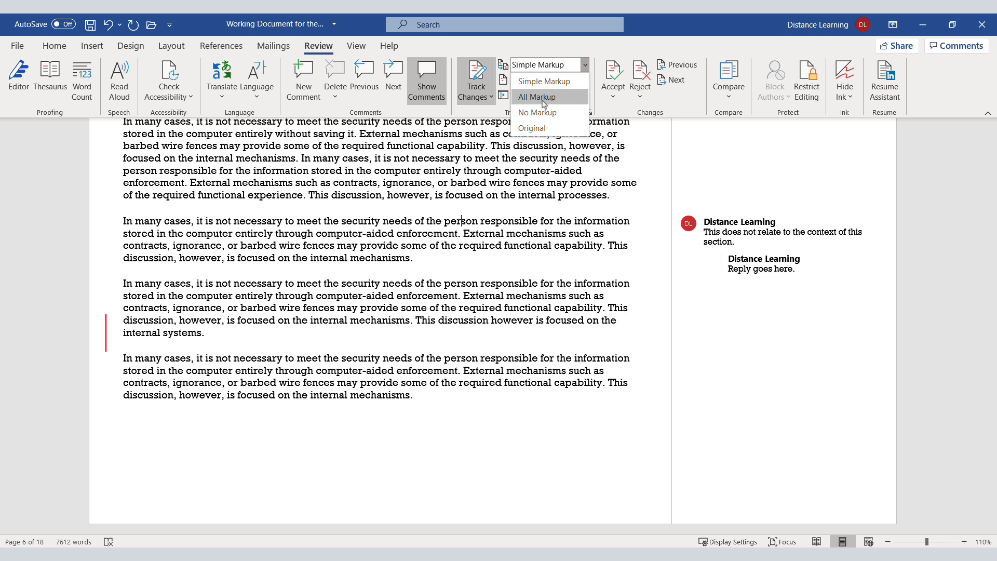
click(544, 97)
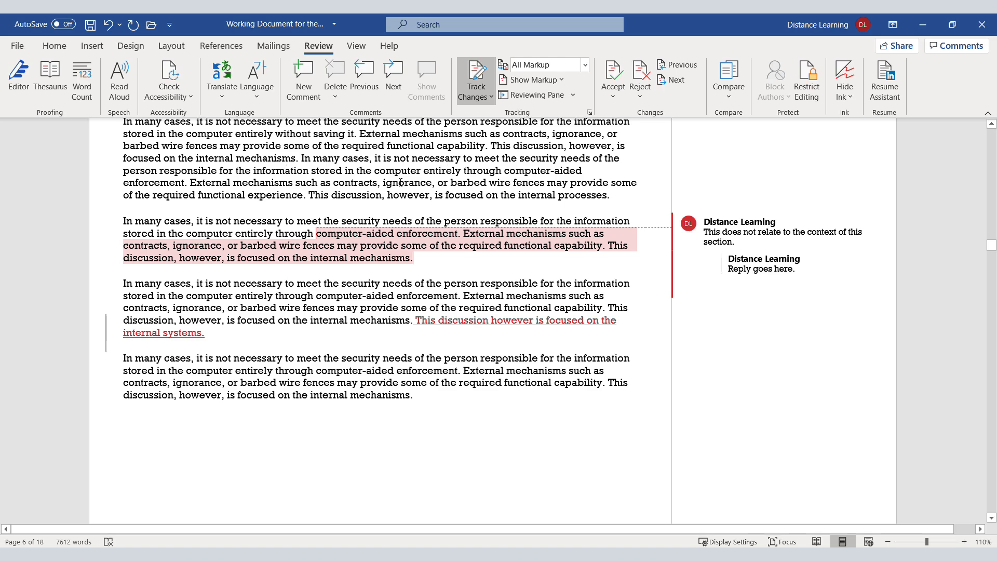
Step: Open the Document Inspector for this file, saving the current changes first
click(18, 47)
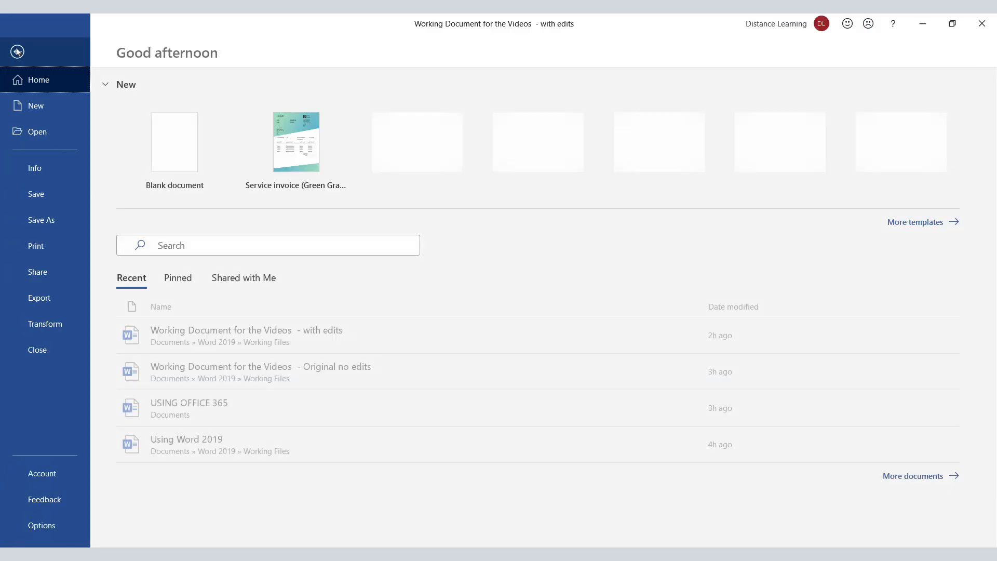
click(35, 169)
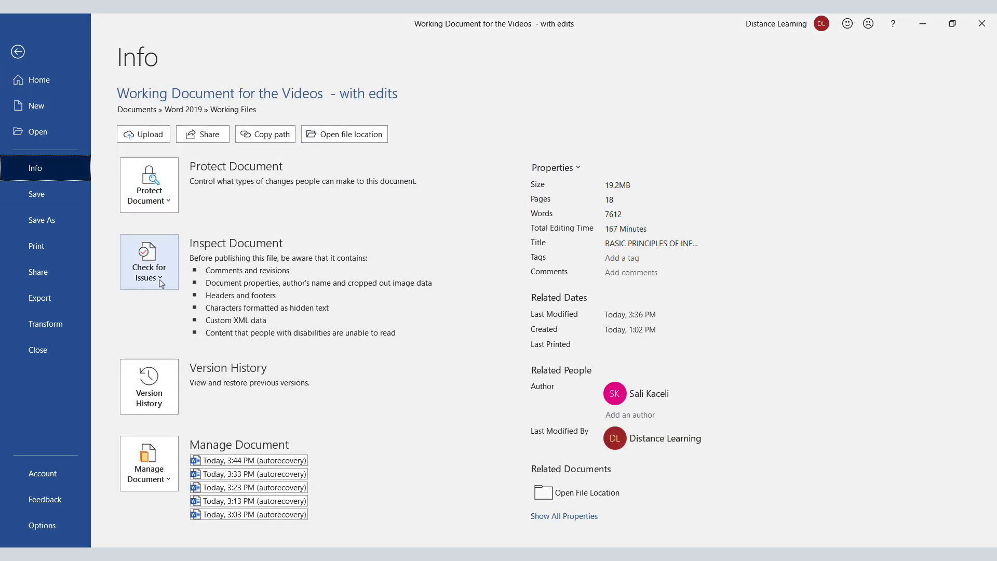
click(161, 282)
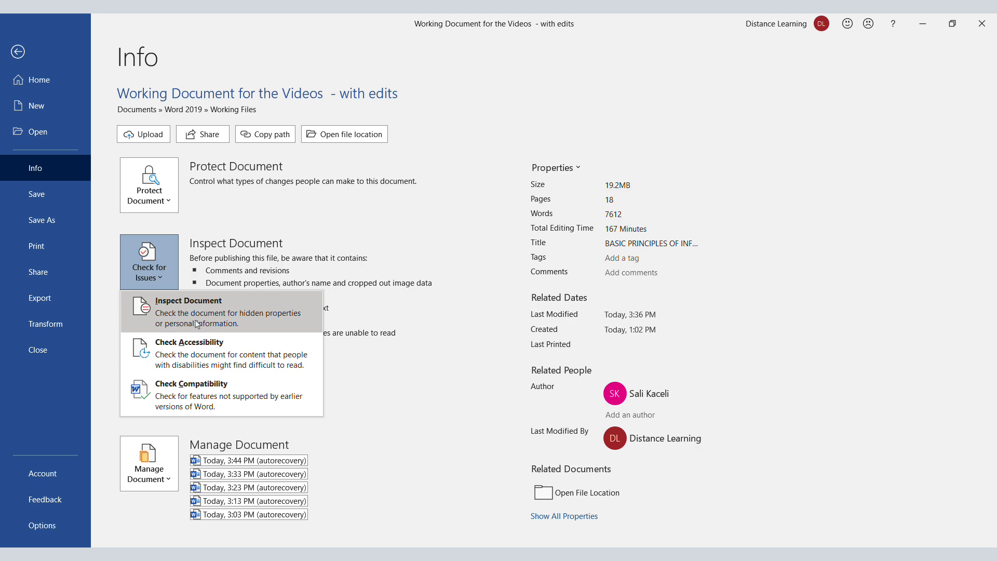
click(197, 324)
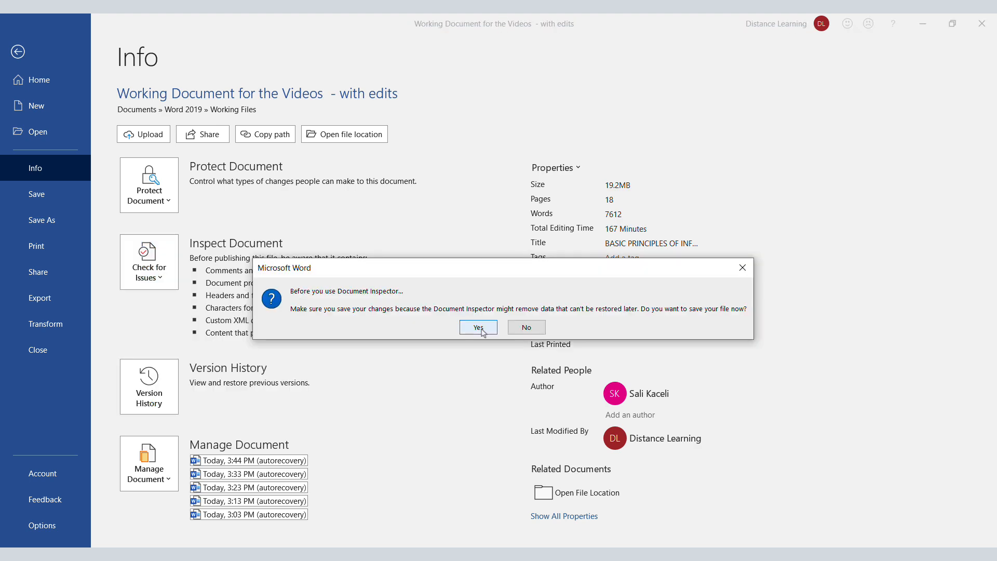
click(478, 327)
Step: Exclude document properties and personal information, task pane add-ins, embedded documents, macros, forms and ActiveX controls, and collapsed headings from the inspection
click(339, 205)
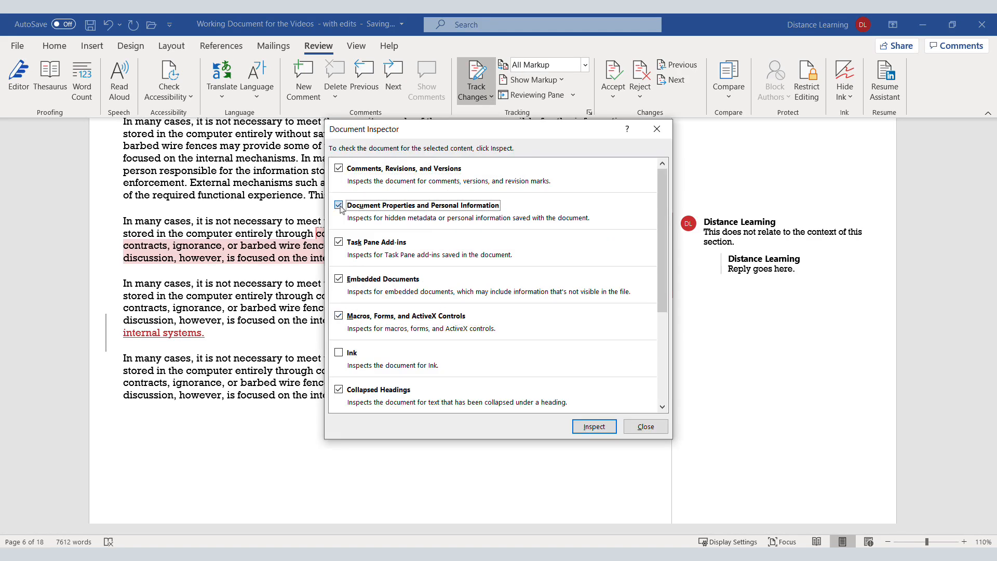
click(340, 206)
click(340, 206)
click(340, 242)
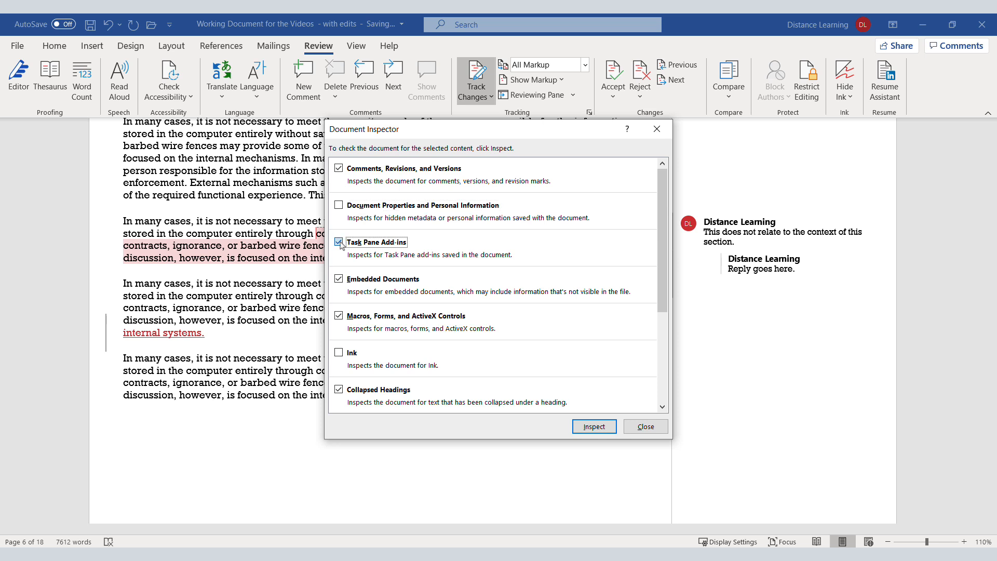
click(339, 280)
click(339, 315)
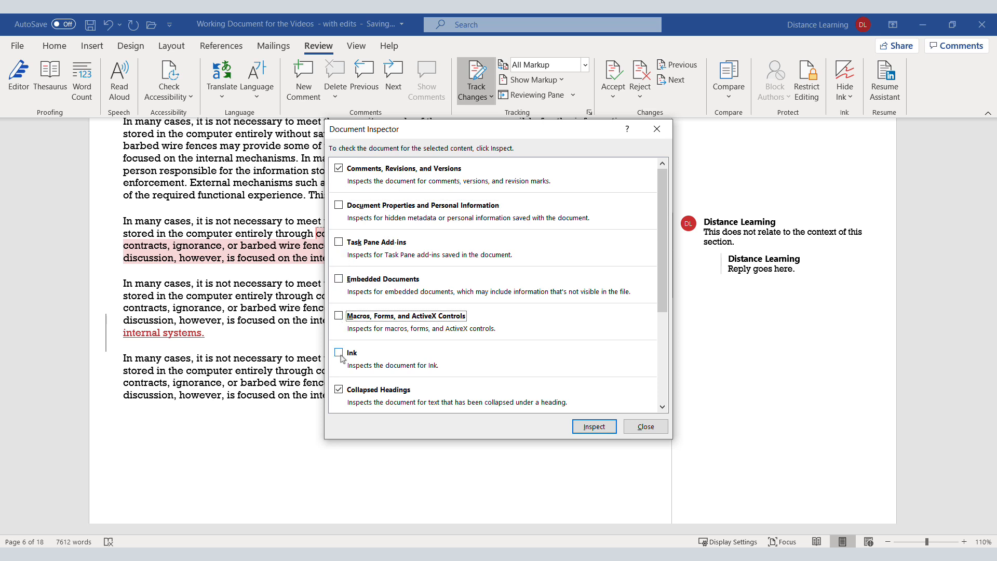
click(339, 390)
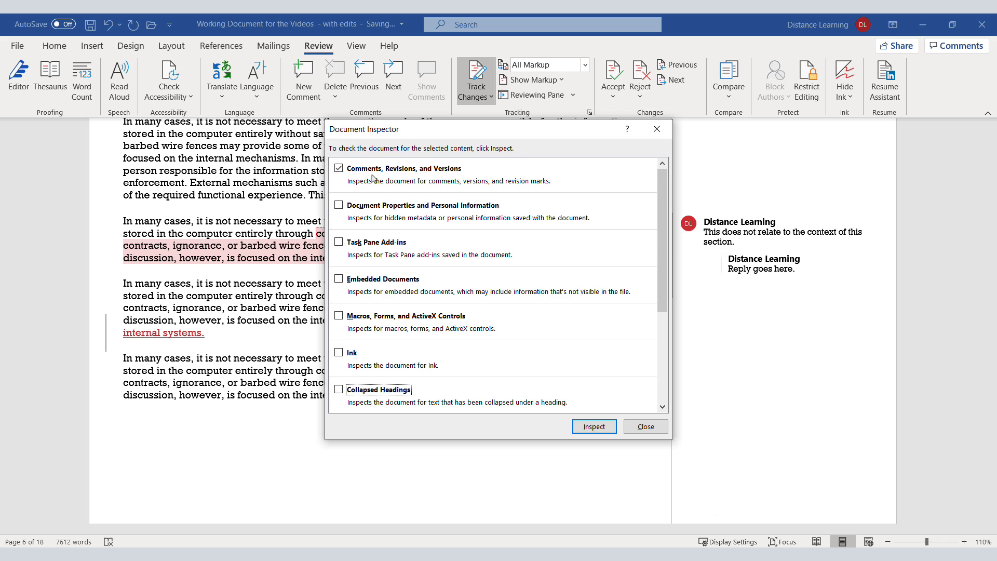
Step: Inspect the document and remove all comments, revisions and versions as well as the custom XML data
click(613, 426)
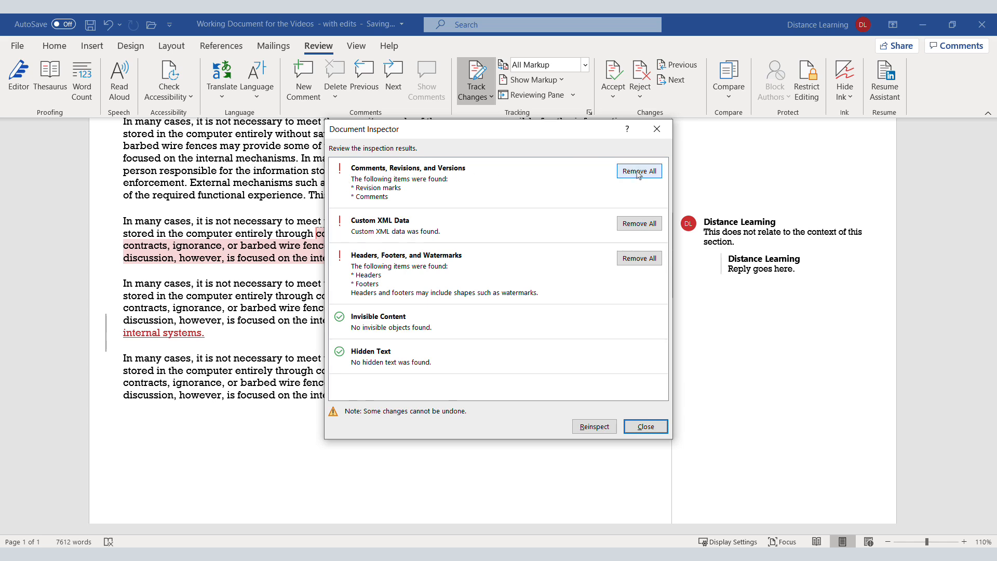
click(639, 174)
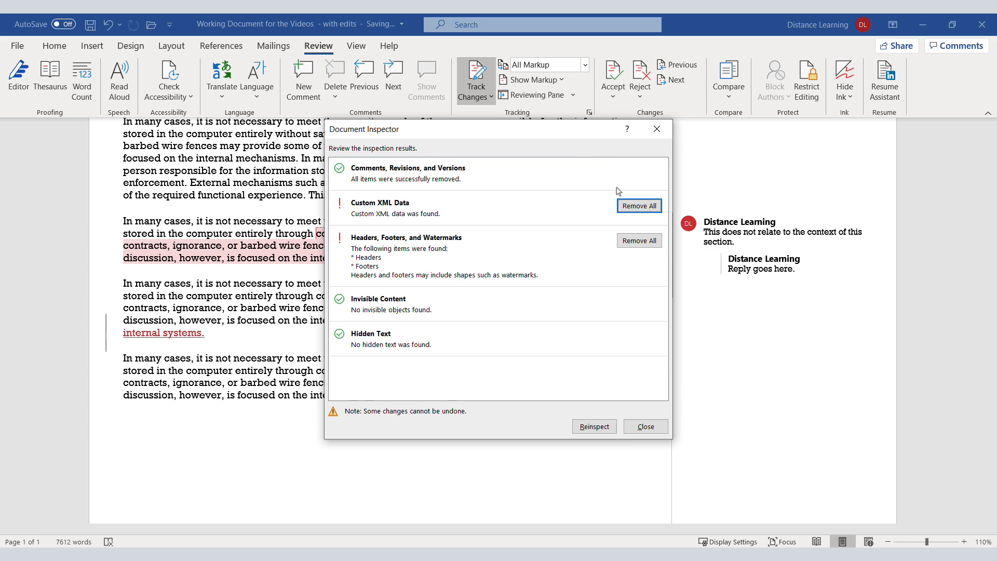
click(639, 206)
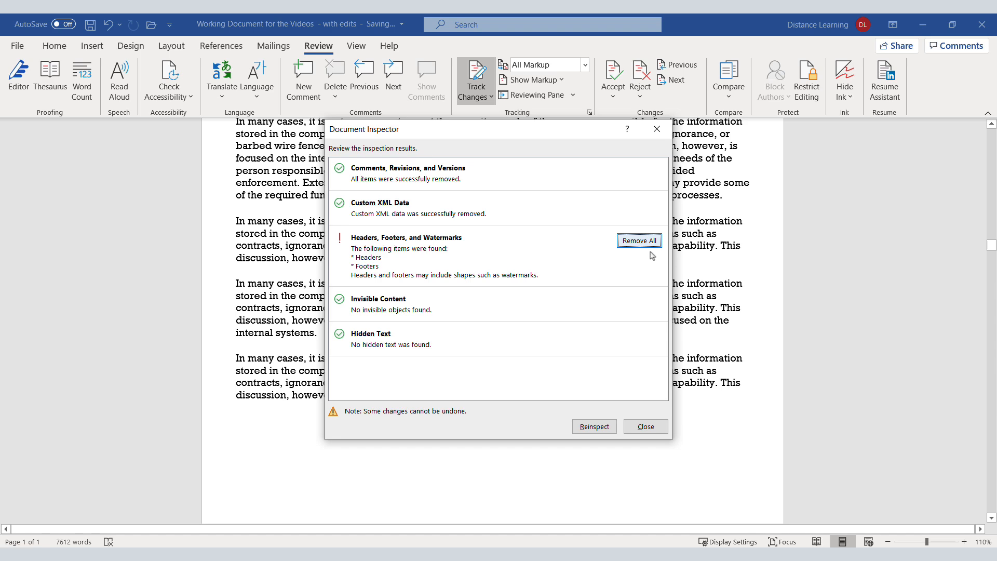
Step: Reinspect the document with the same content selection, close the inspector, and look through the pages for leftover markup
click(597, 429)
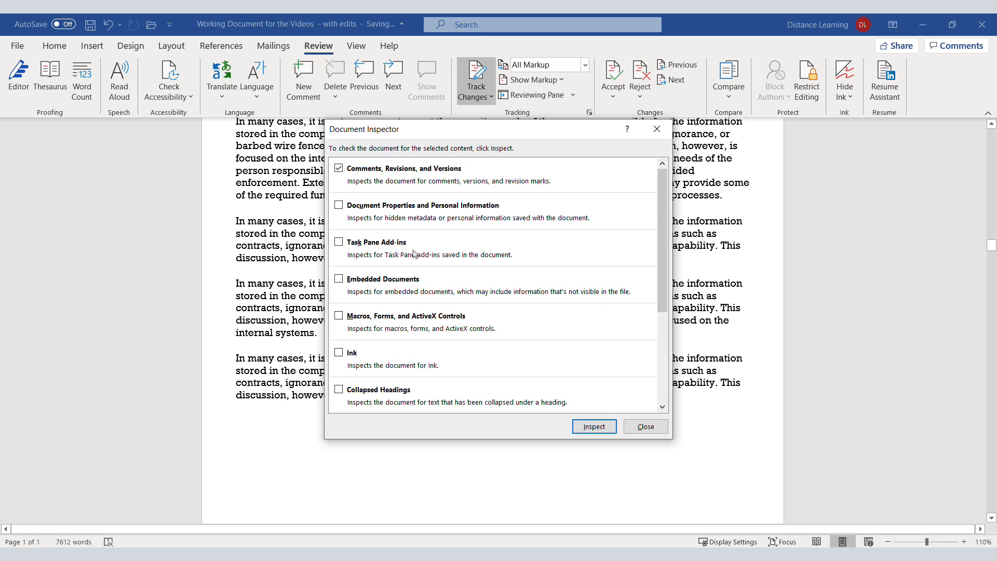
click(594, 426)
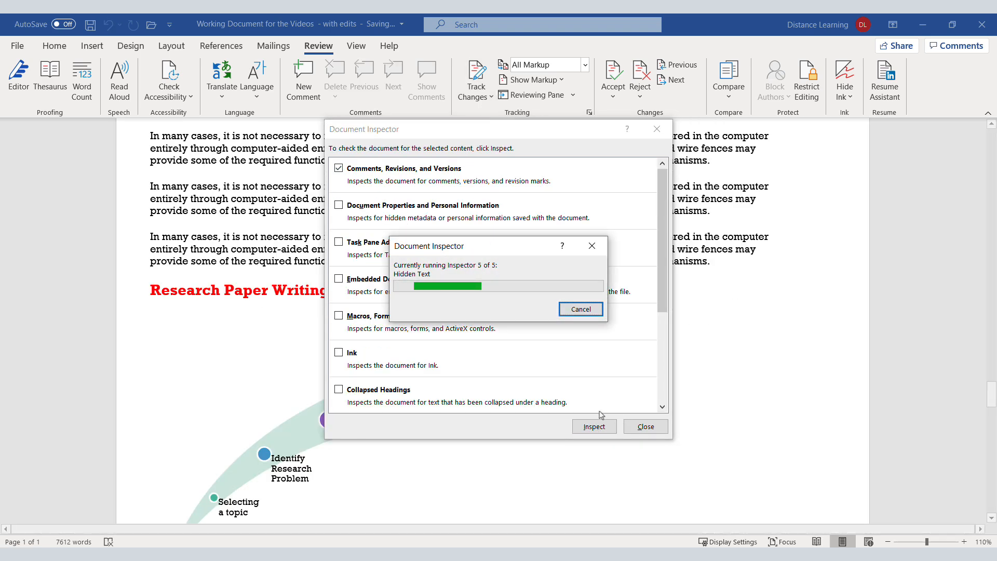
click(646, 427)
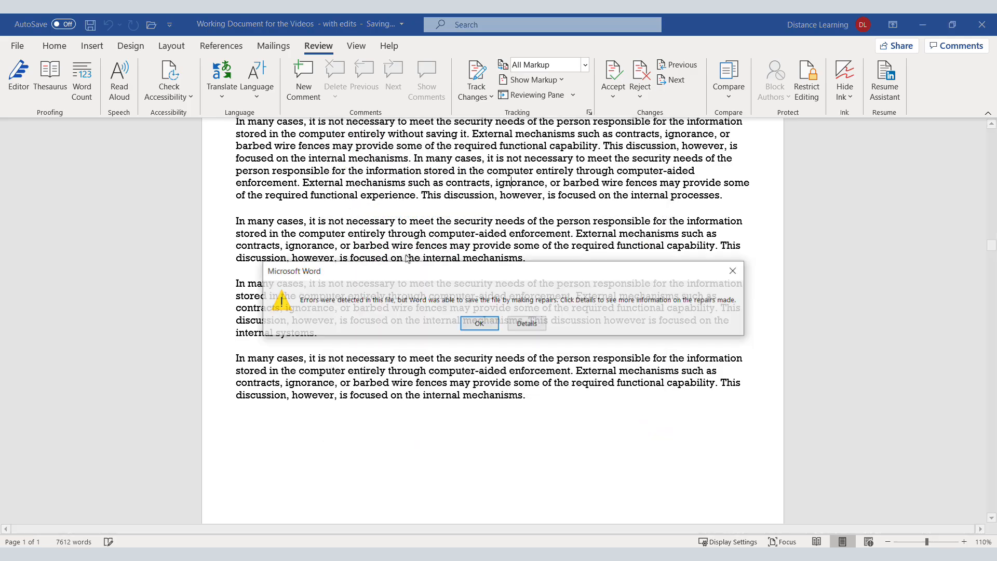
click(478, 323)
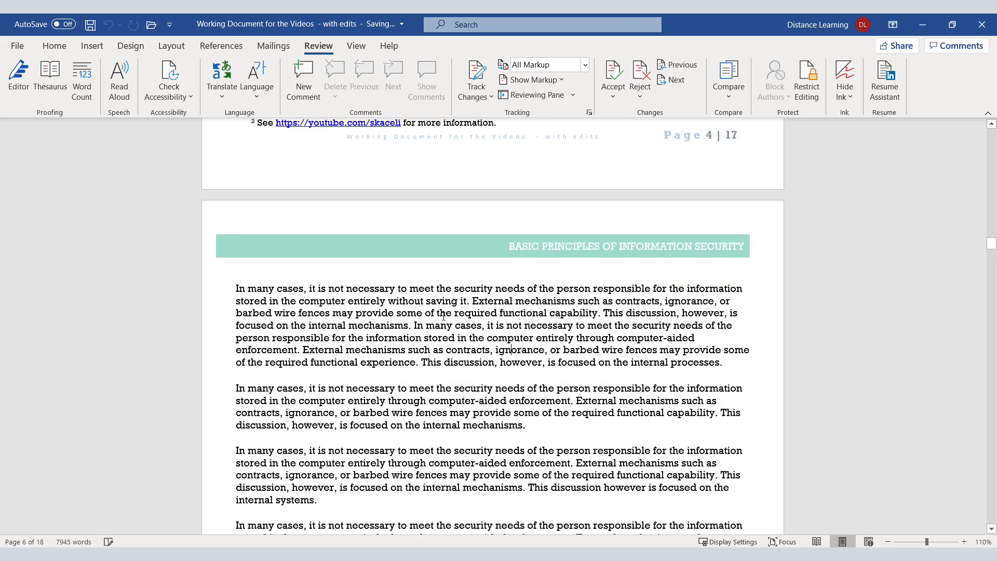
scroll(443, 316, up, 20)
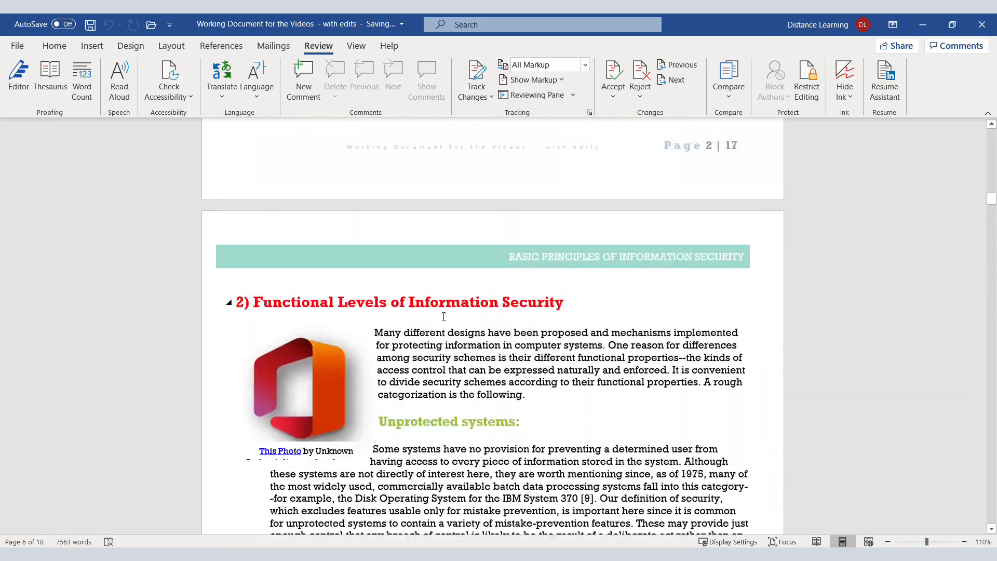
scroll(443, 316, up, 20)
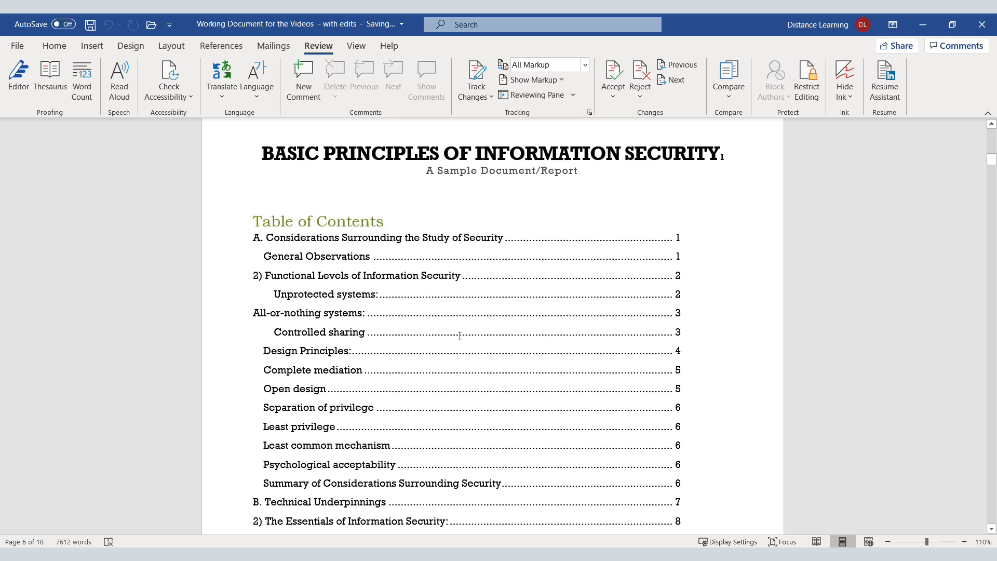
scroll(460, 336, down, 8)
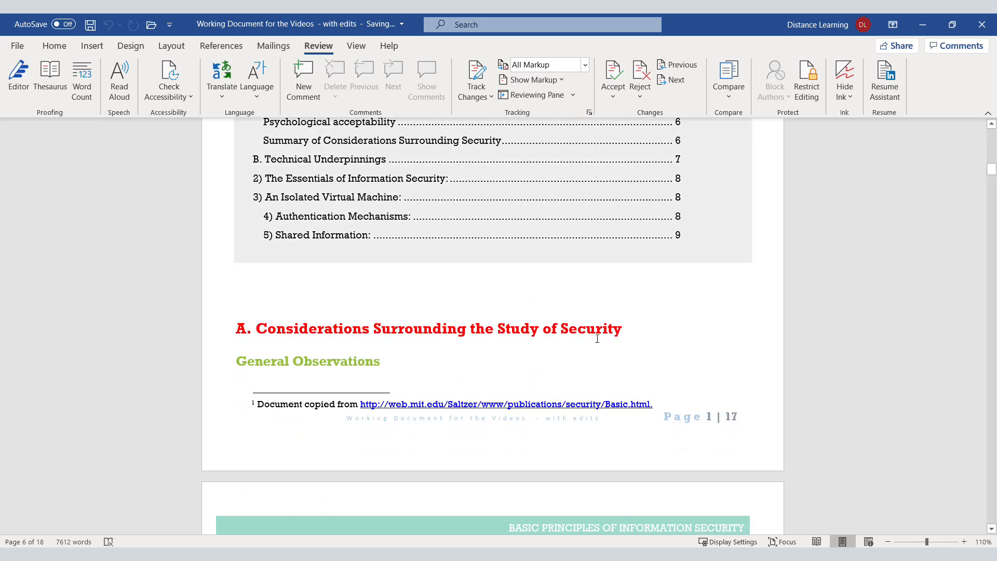
scroll(597, 339, down, 12)
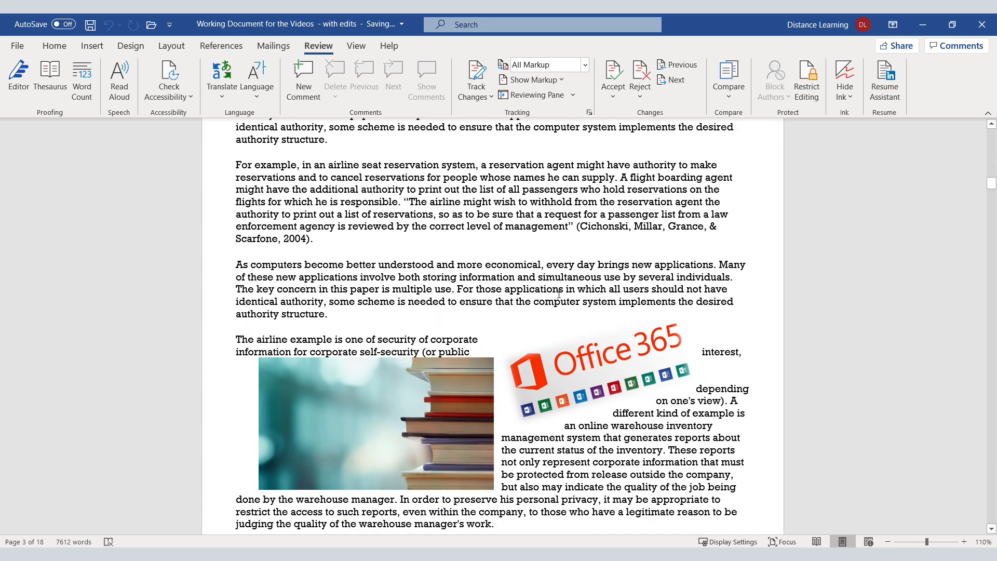